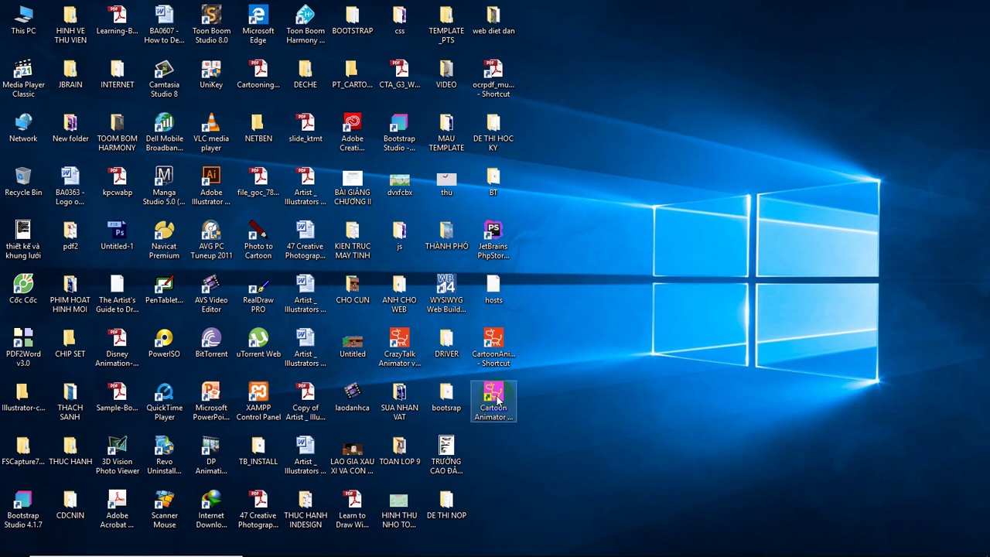
Step: Launch Cartoon Animator 4 from the desktop and decline the sign-up offer
click(621, 373)
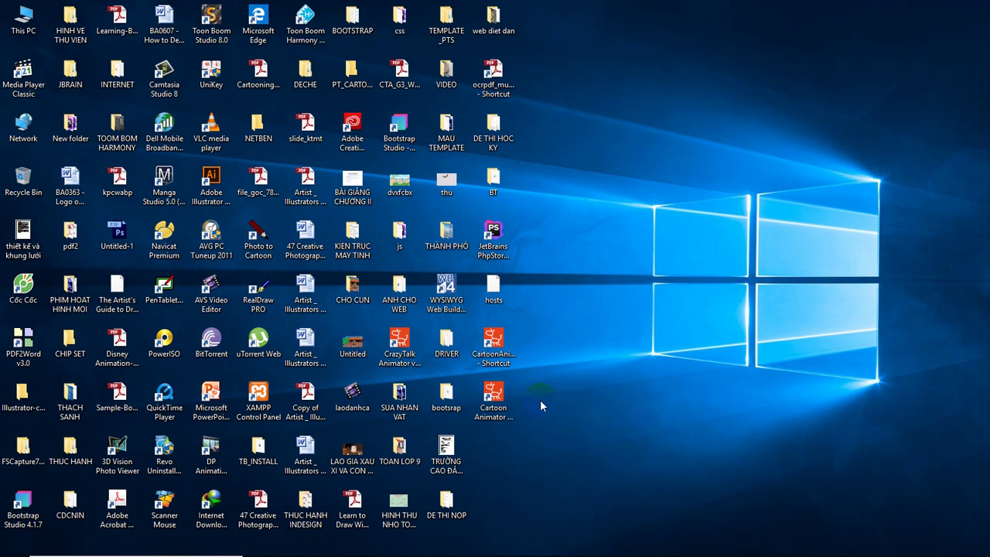
click(652, 401)
click(500, 403)
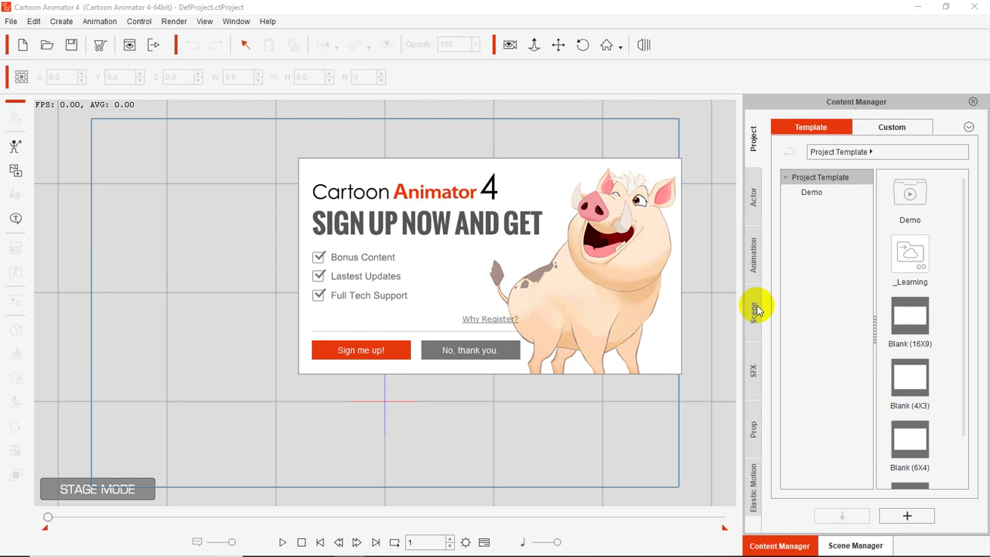
click(458, 352)
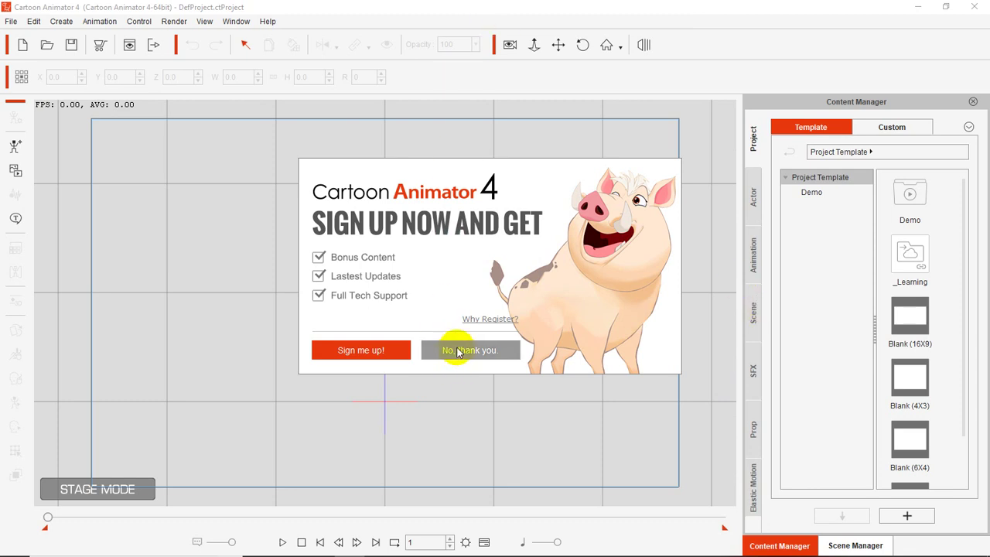
click(457, 352)
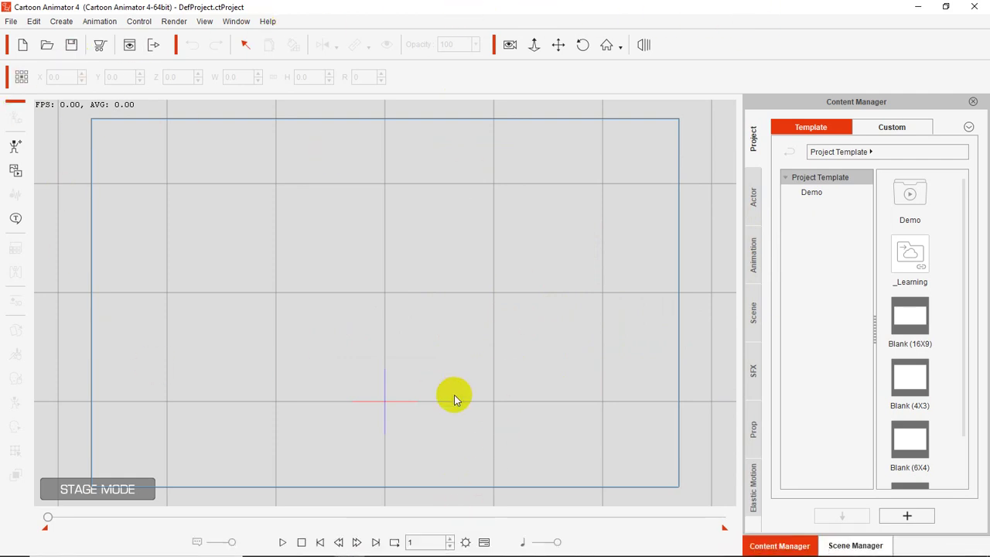
Step: Show the Timeline and switch the content library to the actor templates
click(484, 543)
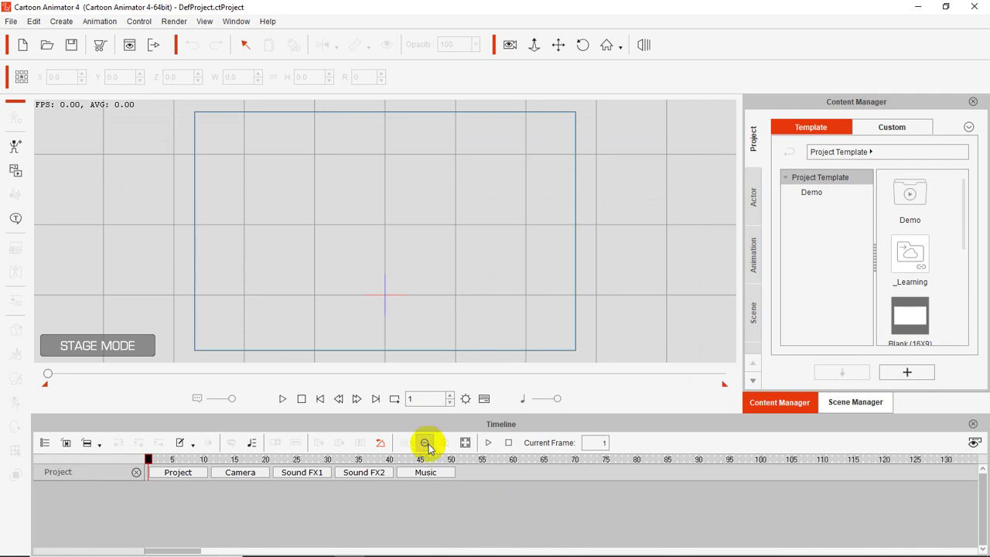
click(755, 203)
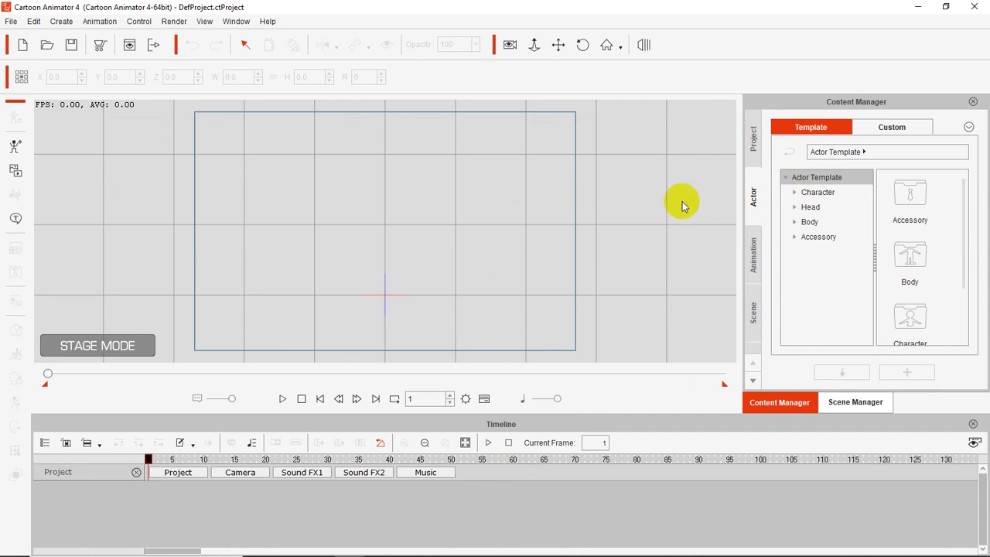
Step: Check the system's speaker volume
mouse_move(861, 543)
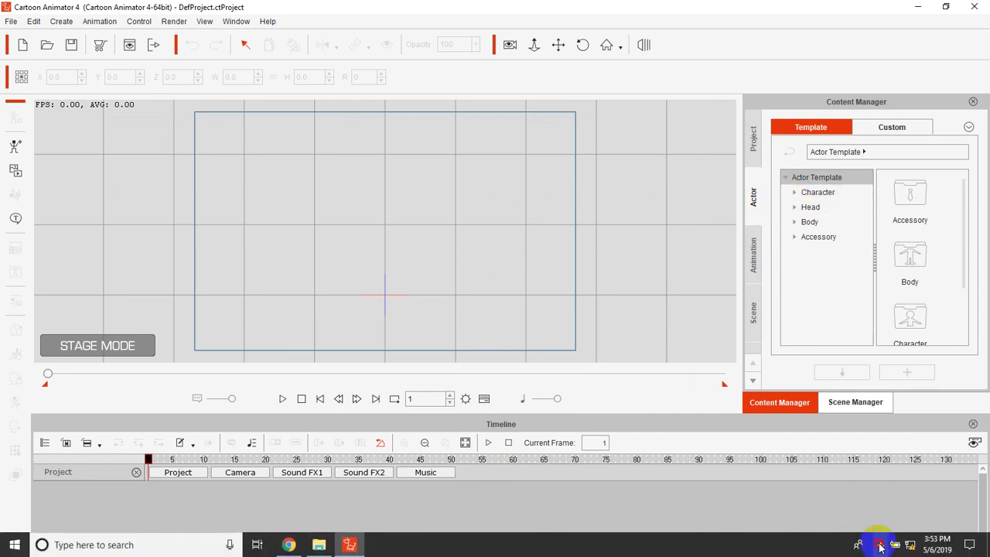
click(880, 544)
click(882, 495)
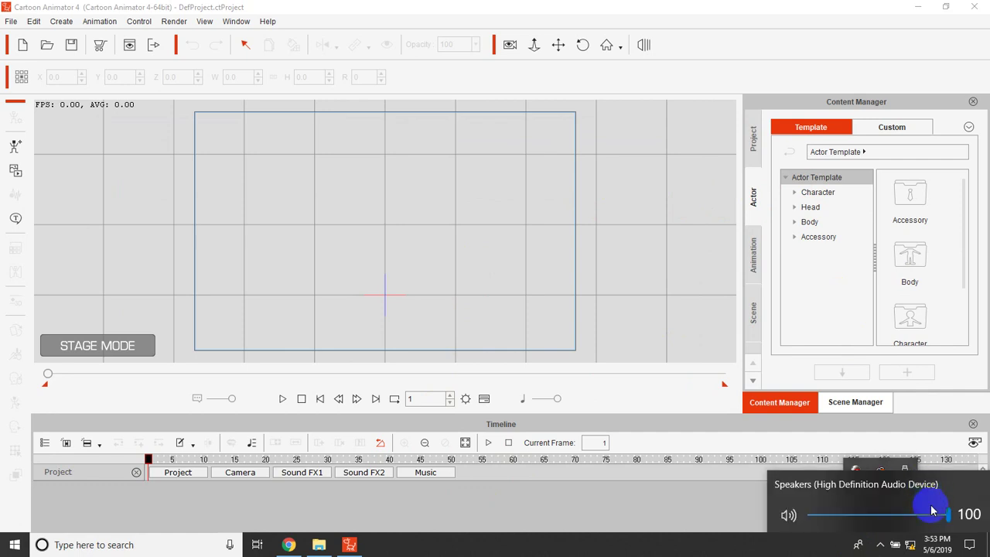
click(590, 384)
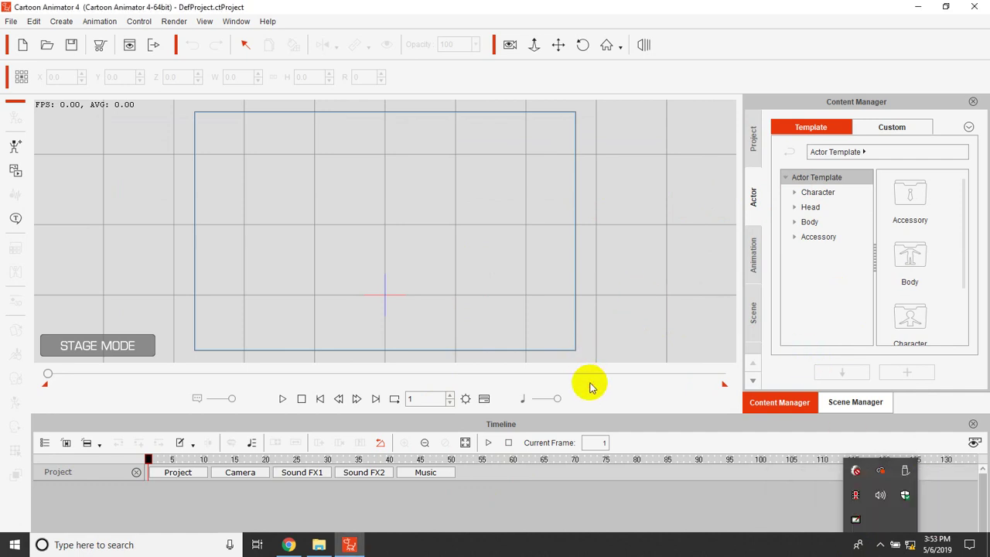
Step: Add the Grim Reaper character from the first _G3 360 folder's Miscellaneous templates to the stage
click(796, 194)
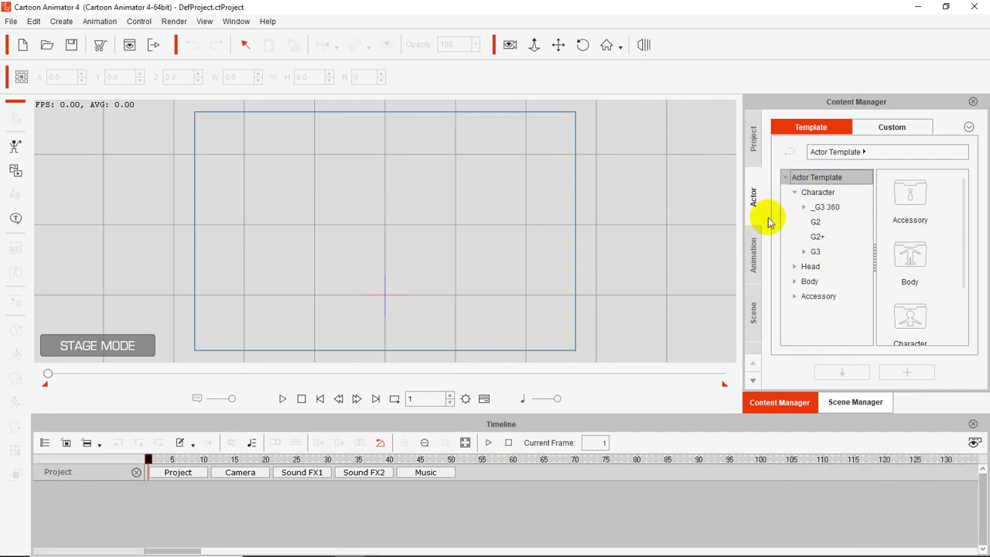
click(816, 208)
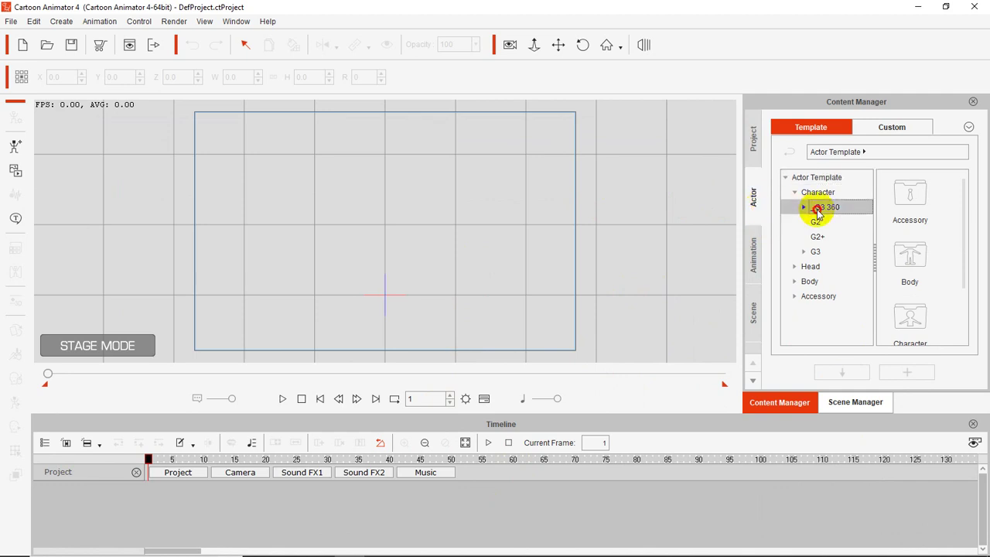
click(842, 223)
click(814, 222)
click(840, 238)
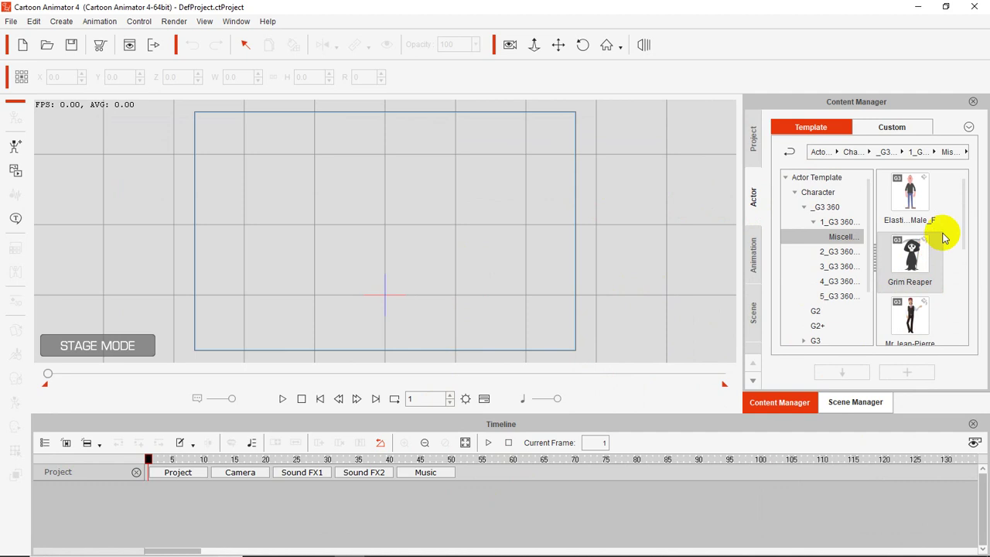
drag(963, 209, 635, 240)
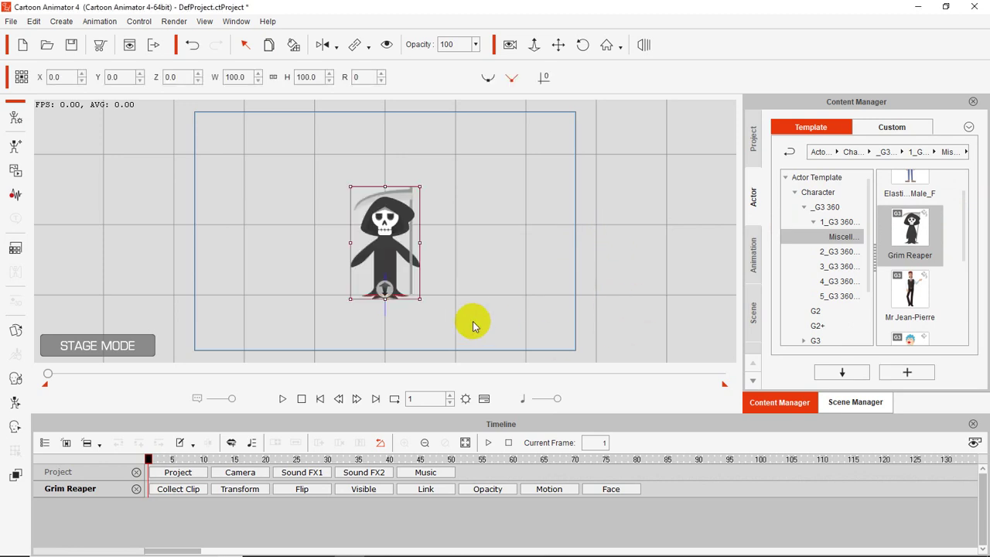
Step: Enlarge the Grim Reaper to about 184.3% and move it to about X 2.6, Y -50.1
drag(422, 302, 451, 302)
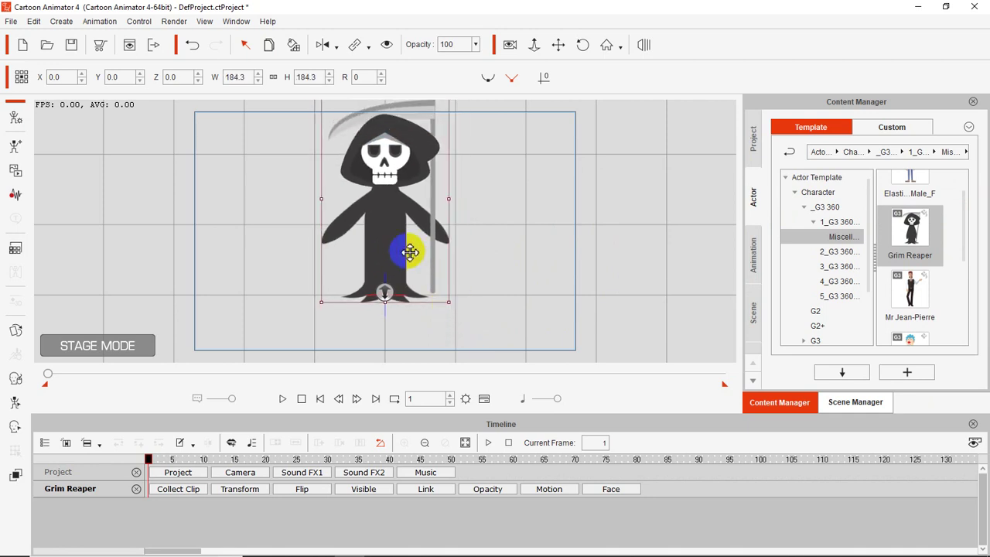
drag(408, 243, 399, 275)
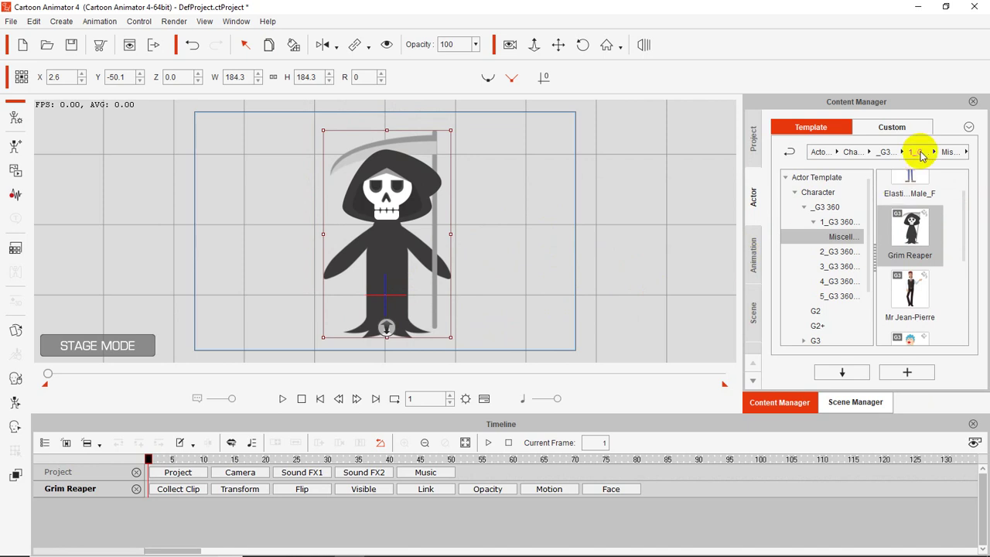
Step: Apply the front-facing _Pose_Stand motion from the 1_G3 Human female Turners templates to the Grim Reaper
click(756, 260)
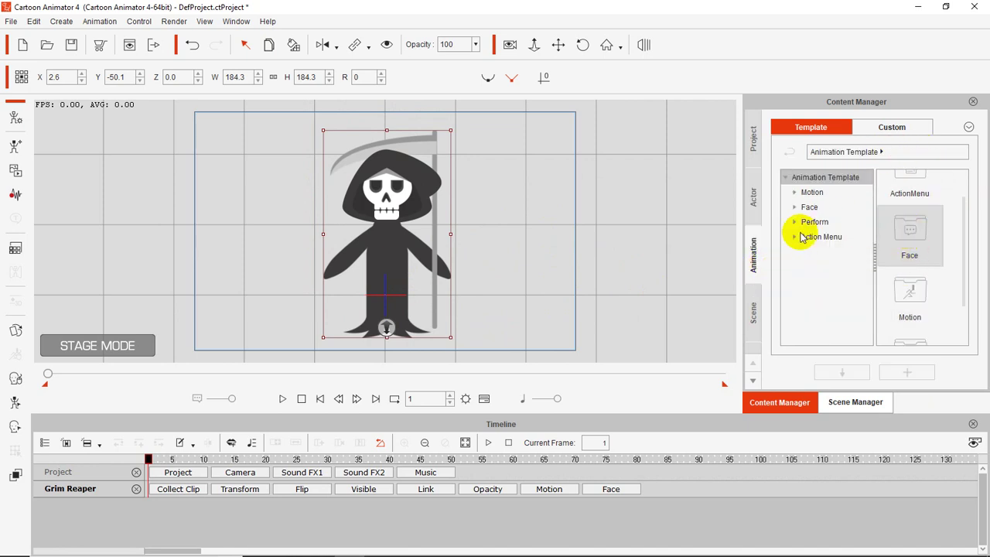
click(807, 193)
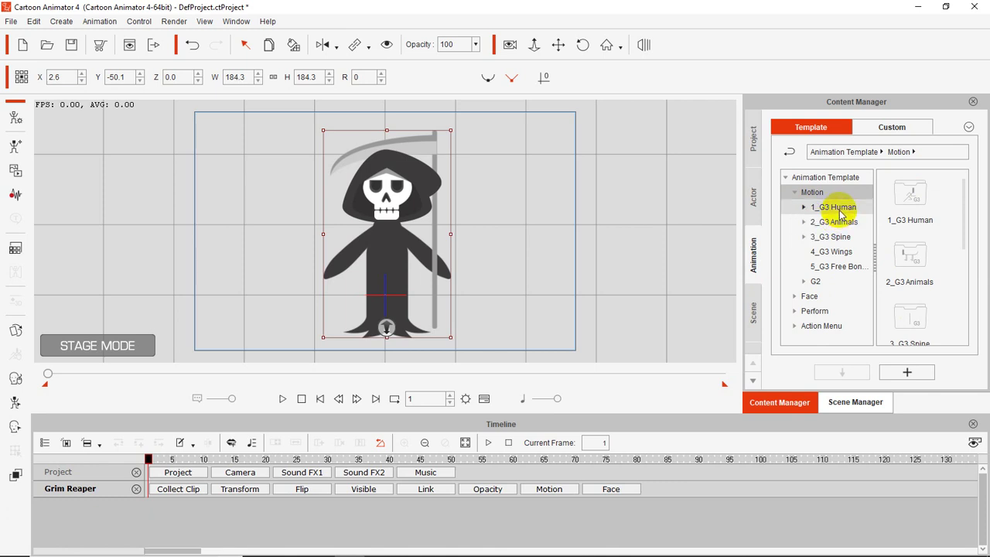
click(840, 210)
click(839, 212)
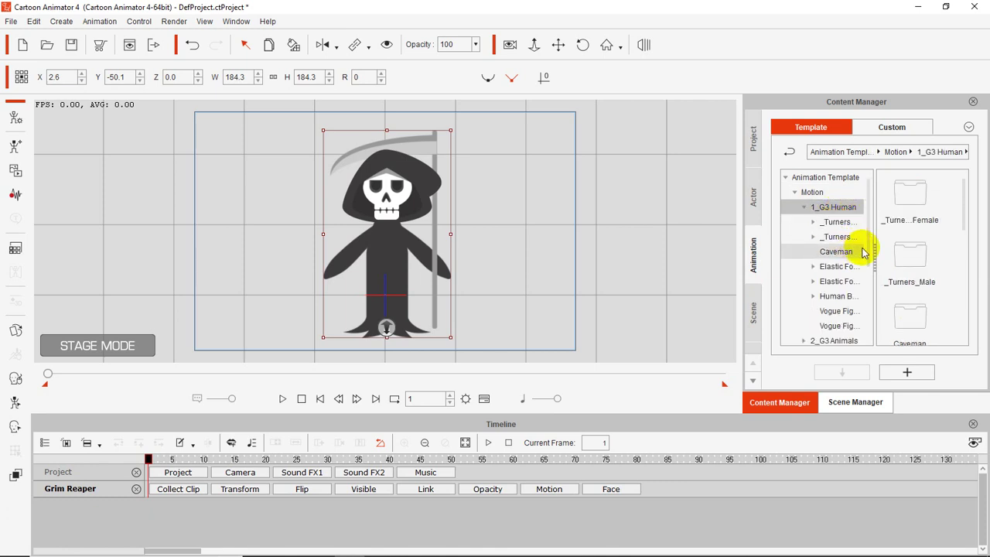
click(834, 223)
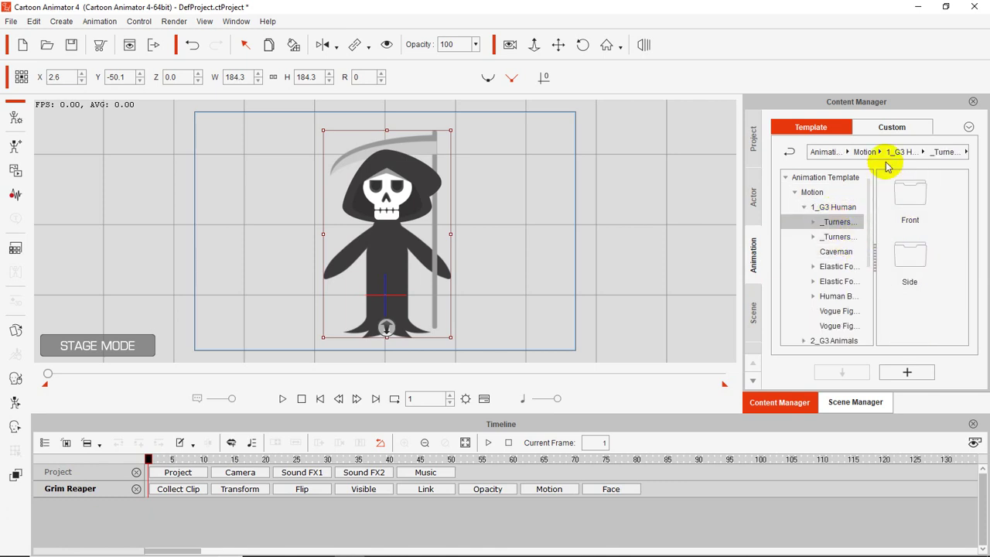
double_click(903, 206)
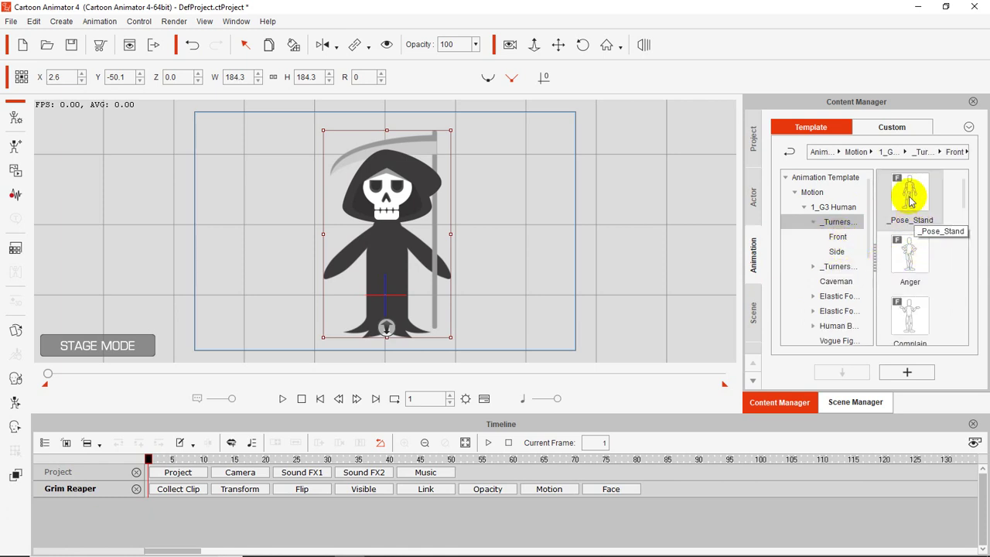
drag(909, 201, 368, 243)
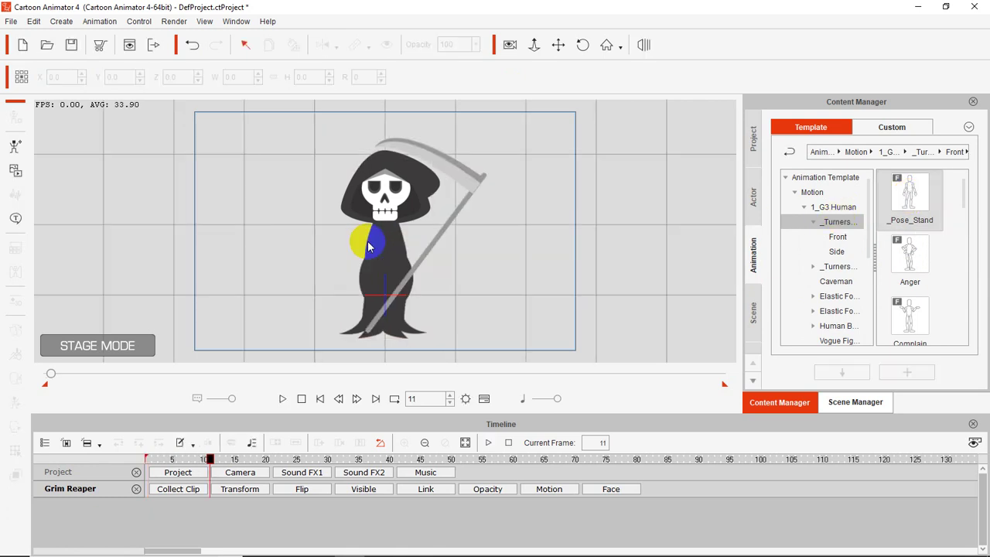
Step: Play the Grim Reaper's motion from frame 1, pause it and return to the first frame
drag(209, 462, 139, 462)
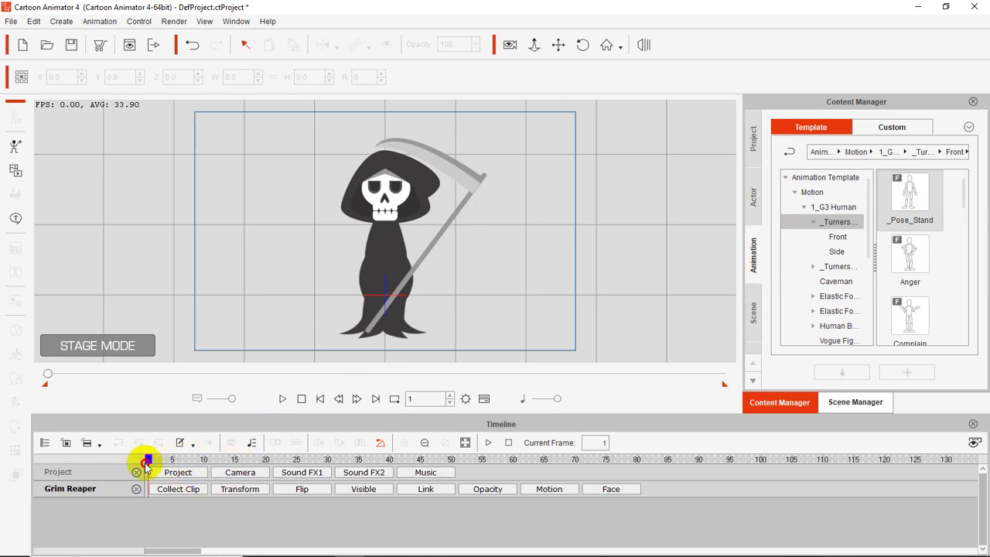
click(283, 398)
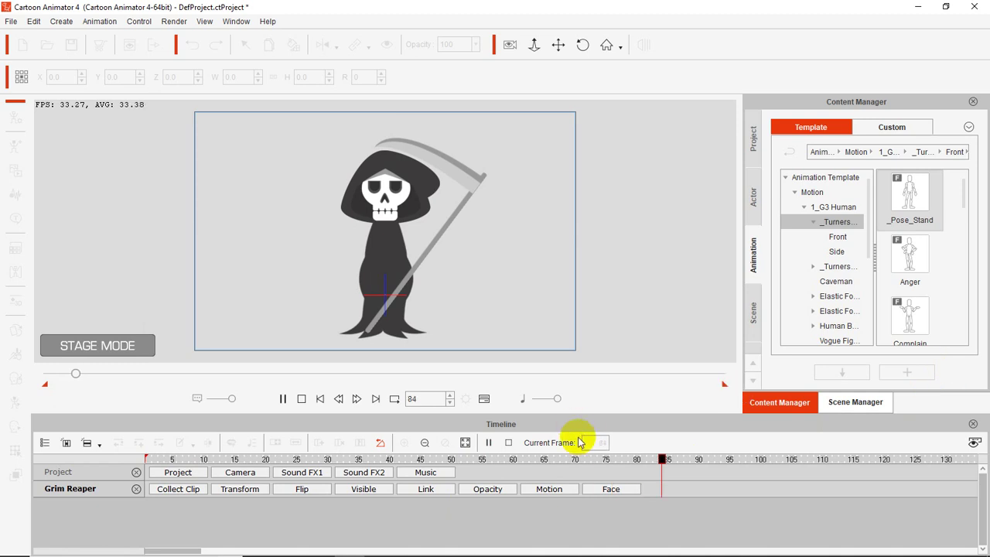
click(283, 399)
drag(91, 375, 39, 376)
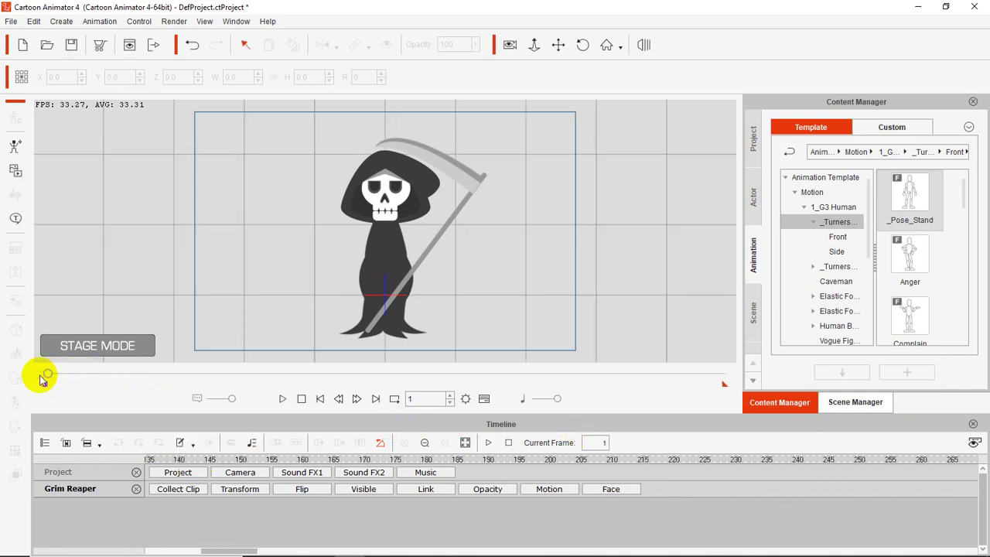
Step: Raise the Grim Reaper's Z position to 20
click(400, 192)
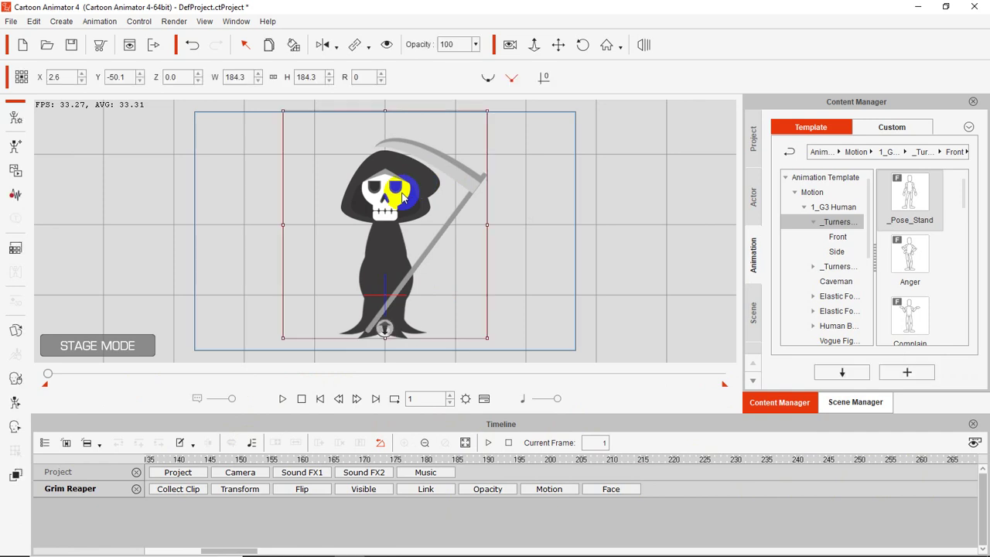
key(Page_Up)
key(Page_Up)
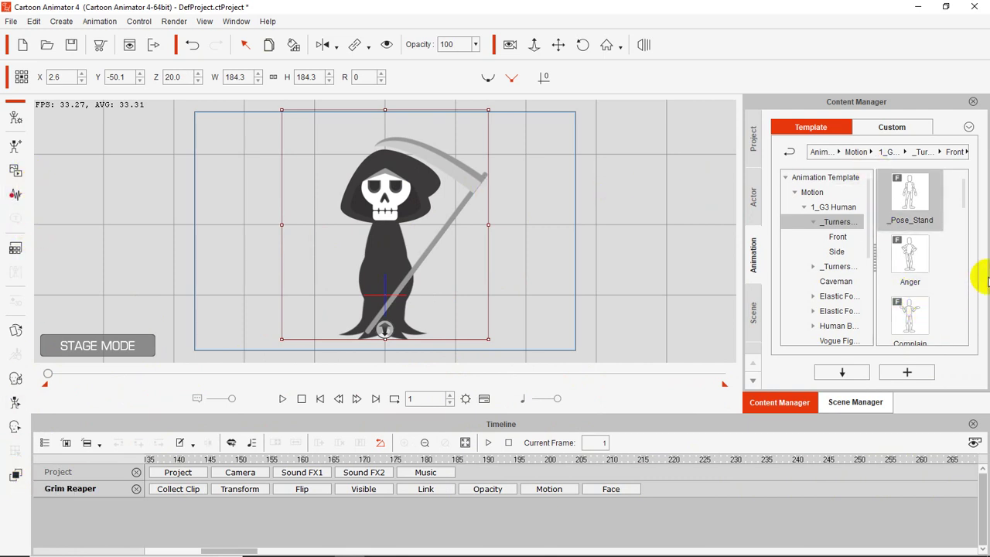
Step: Return to the first _G3 360 character folder in the actor templates and delete the Grim Reaper from the stage
drag(964, 190, 964, 166)
double_click(829, 210)
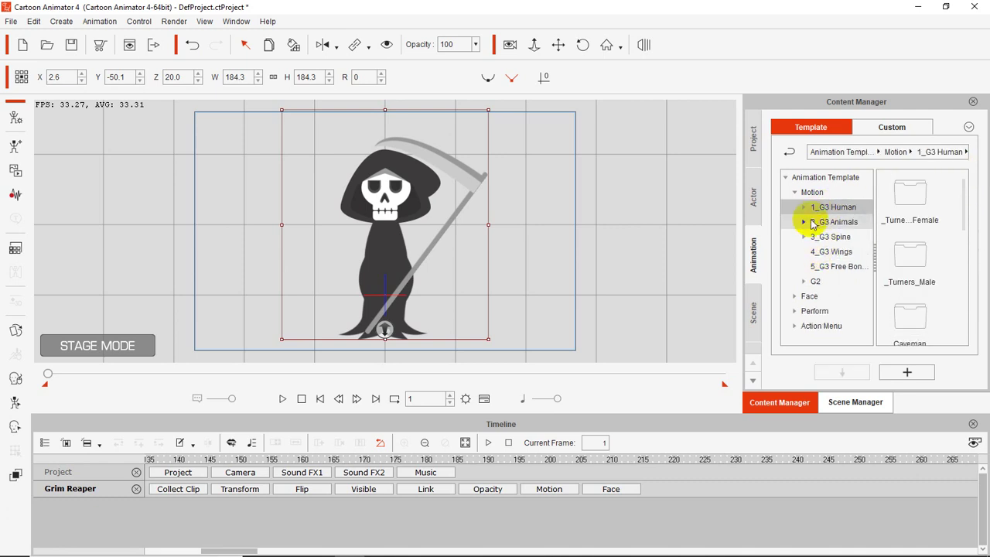
click(751, 202)
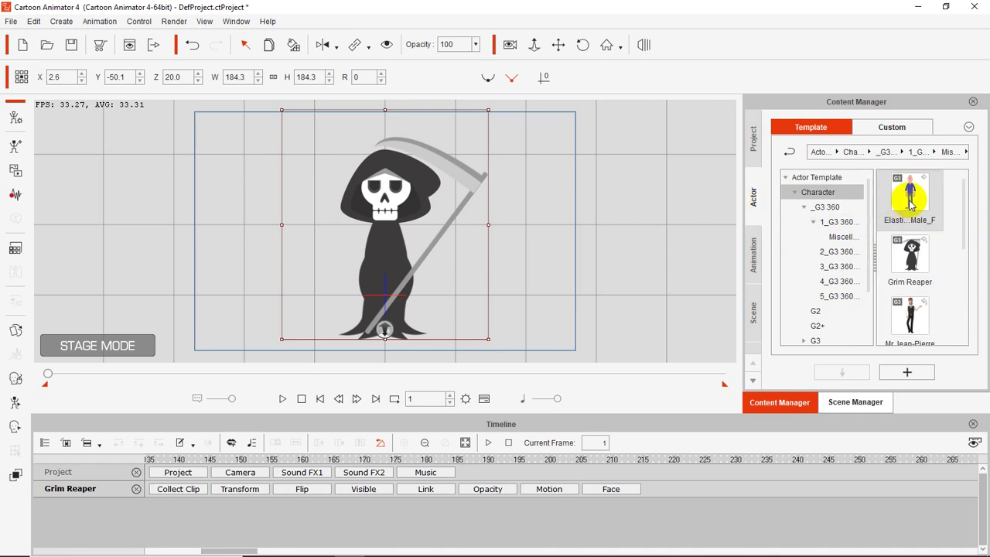
click(841, 224)
scroll(966, 282, down, 3)
scroll(966, 282, up, 3)
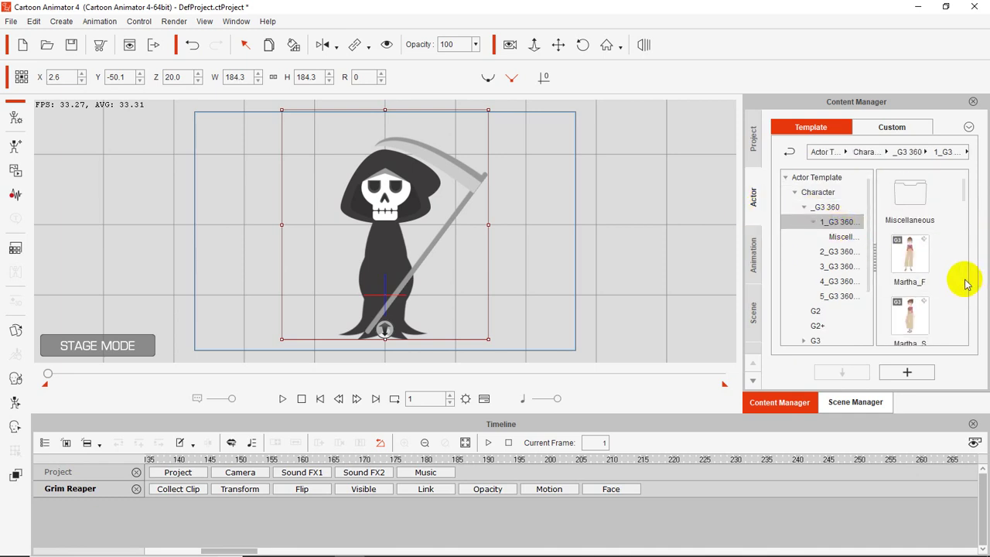
click(393, 235)
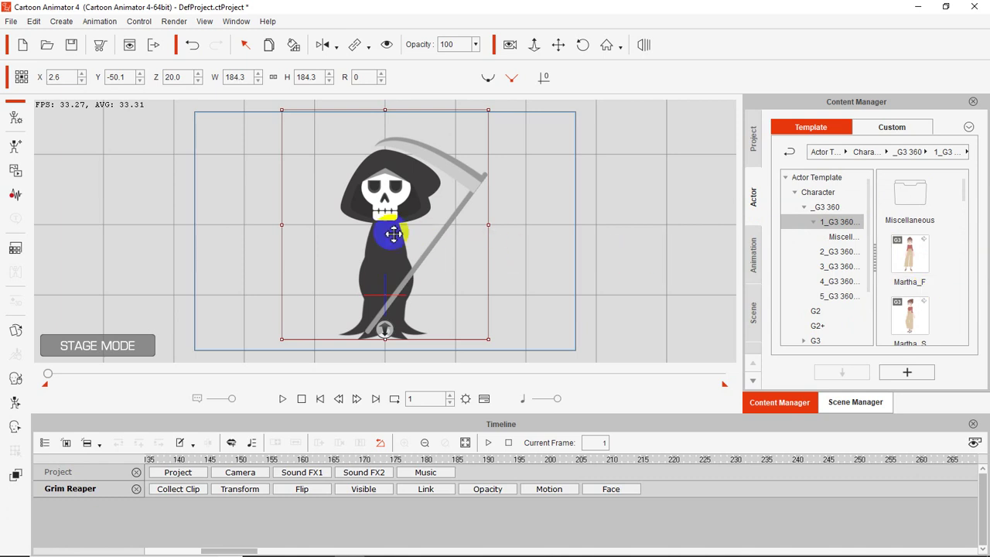
key(Delete)
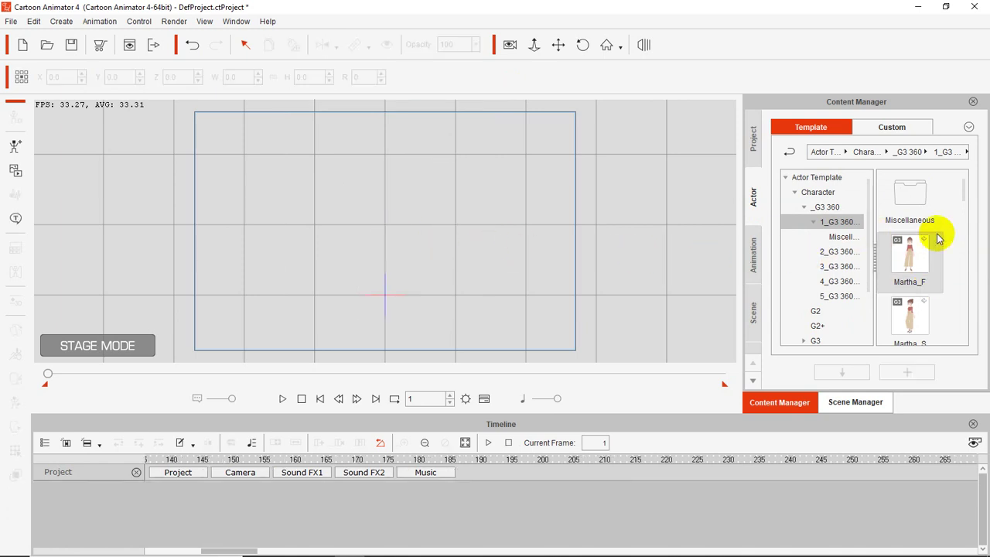
Step: Add the Puff dragon from the Miscellaneous character templates to the stage and raise its Z position to 80
click(841, 237)
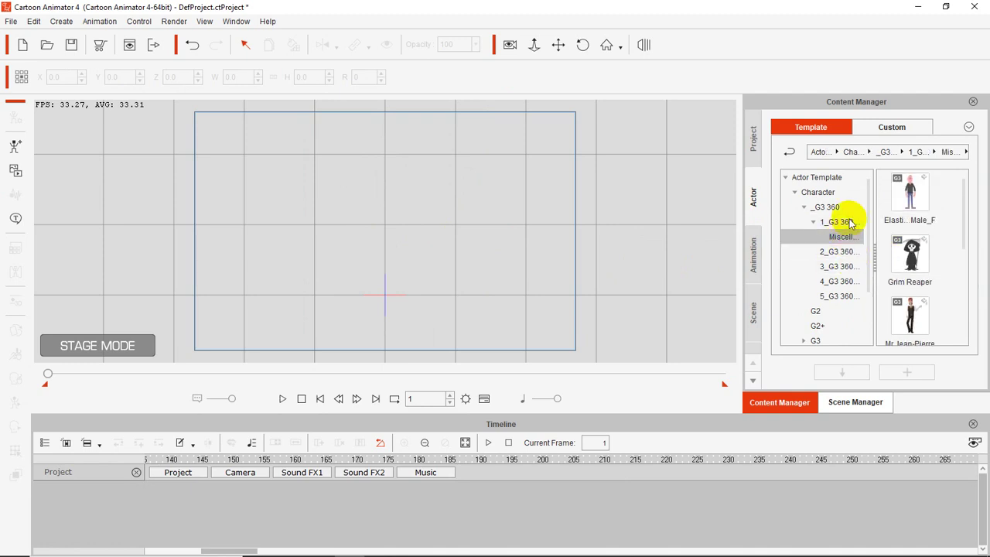
scroll(931, 255, down, 5)
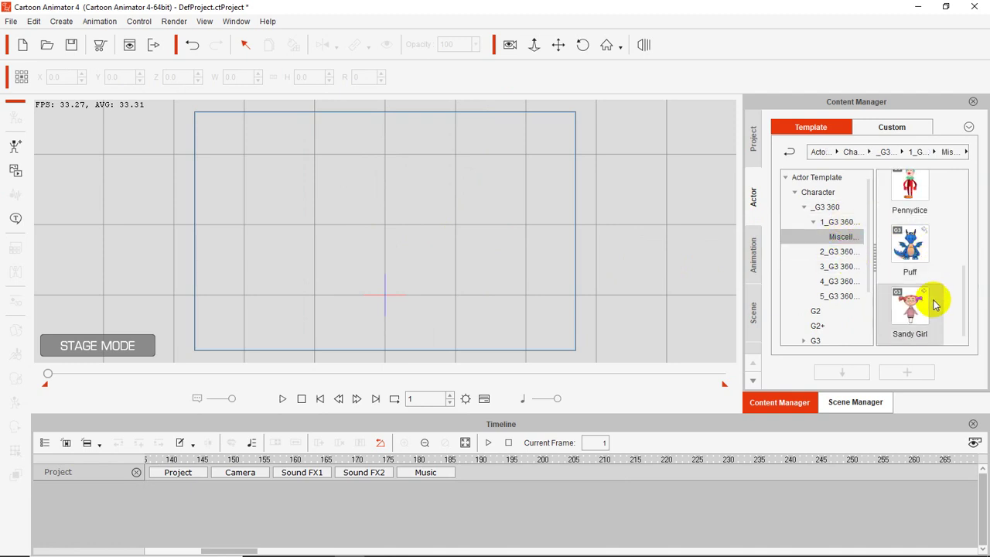
double_click(907, 262)
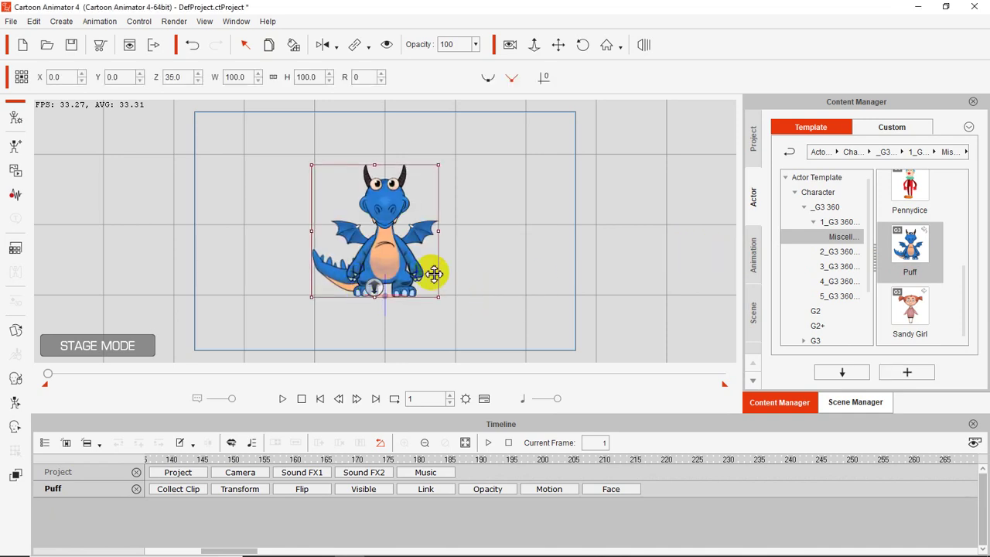
click(384, 189)
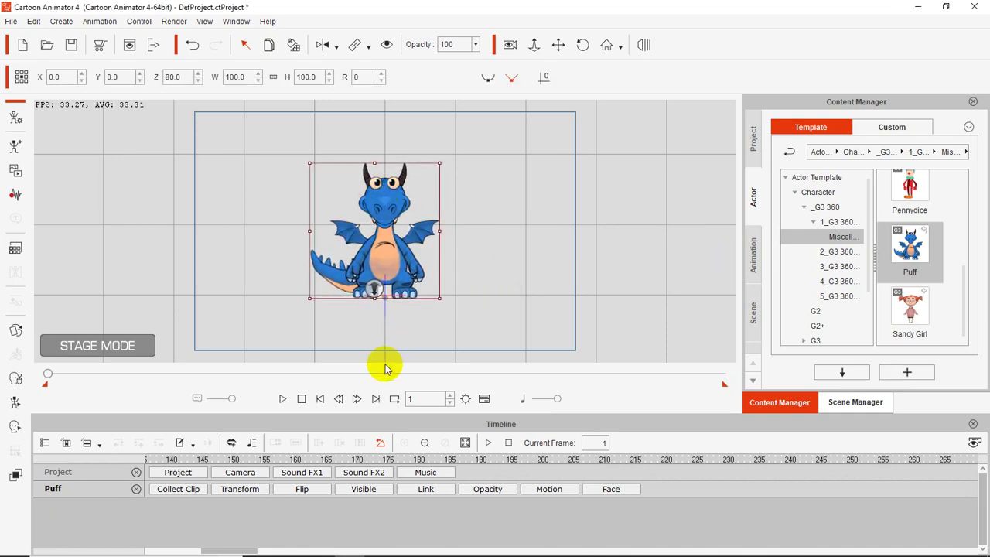
Step: Select the Puff dragon on the stage and open the Face Key Editor for it
click(532, 46)
drag(321, 209, 257, 176)
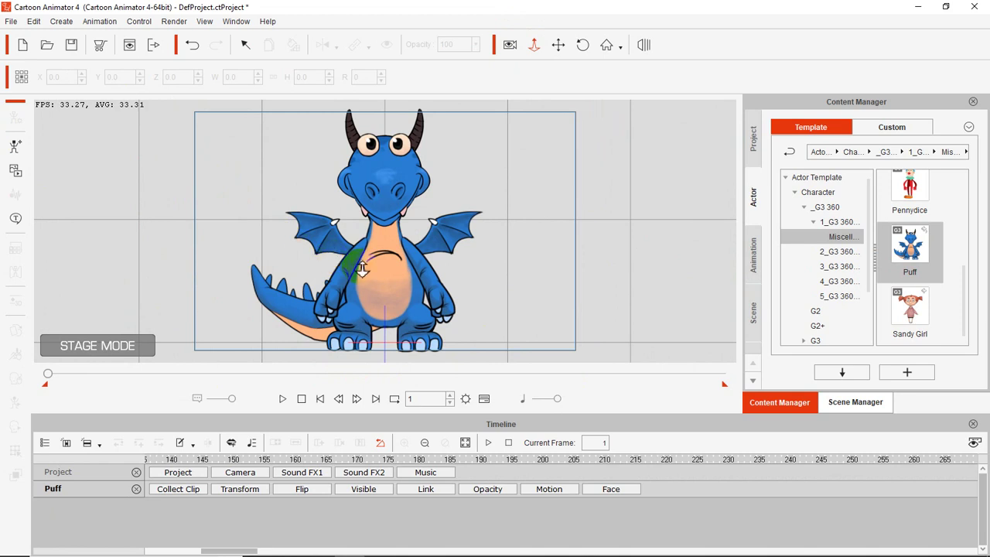
click(12, 155)
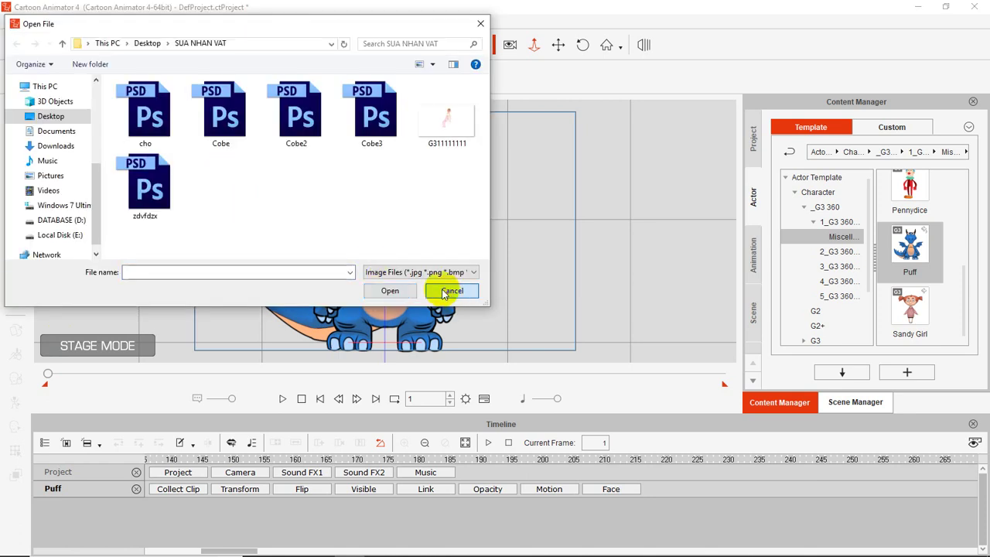
click(450, 290)
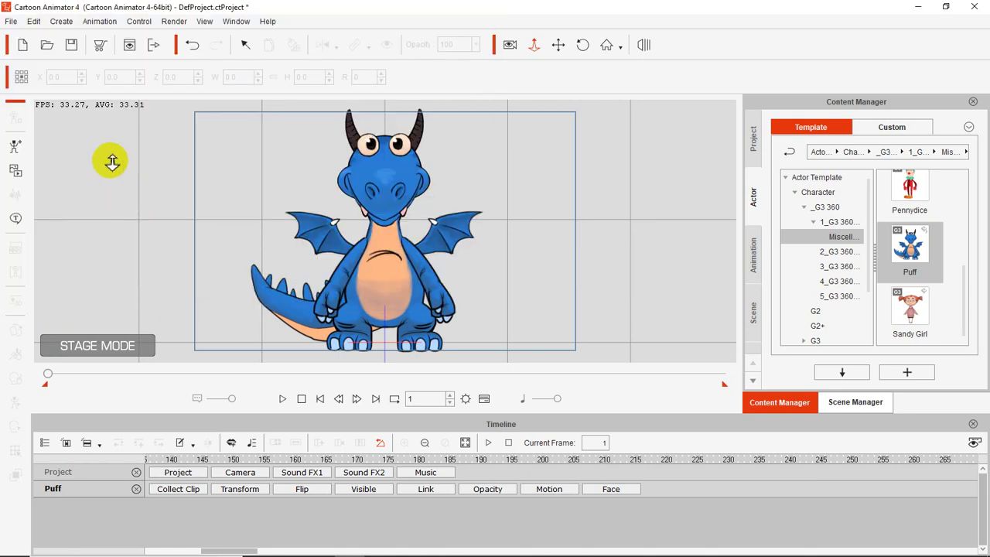
click(556, 45)
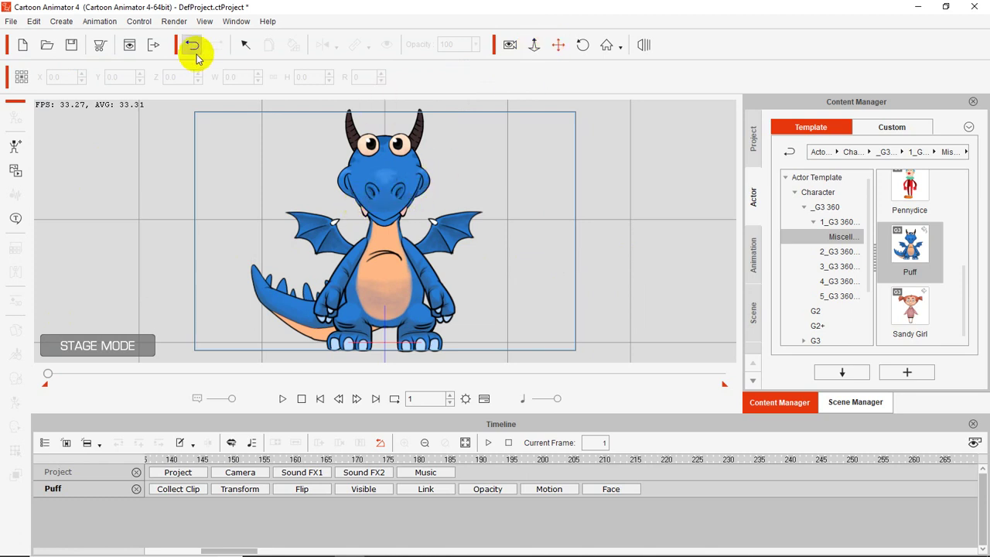
click(246, 45)
click(385, 183)
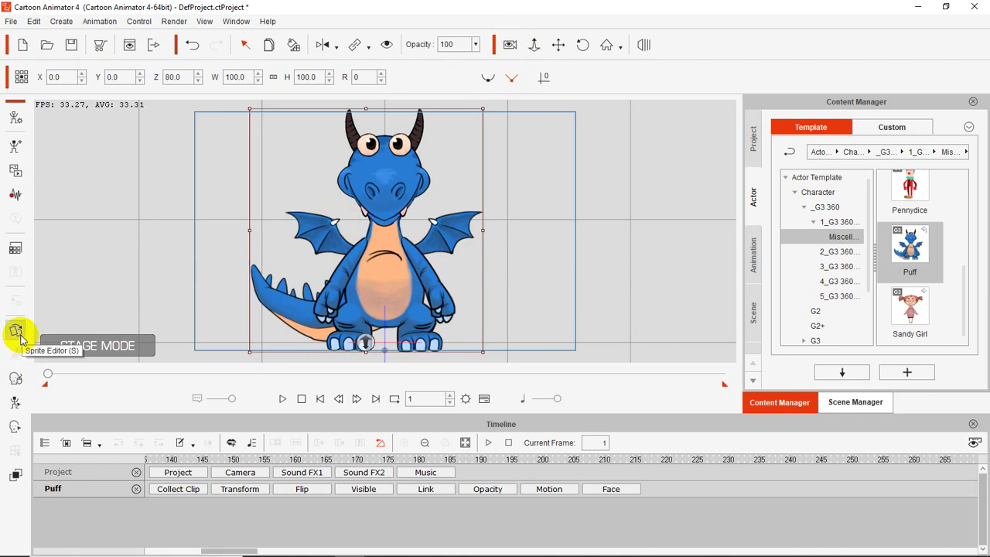
click(13, 428)
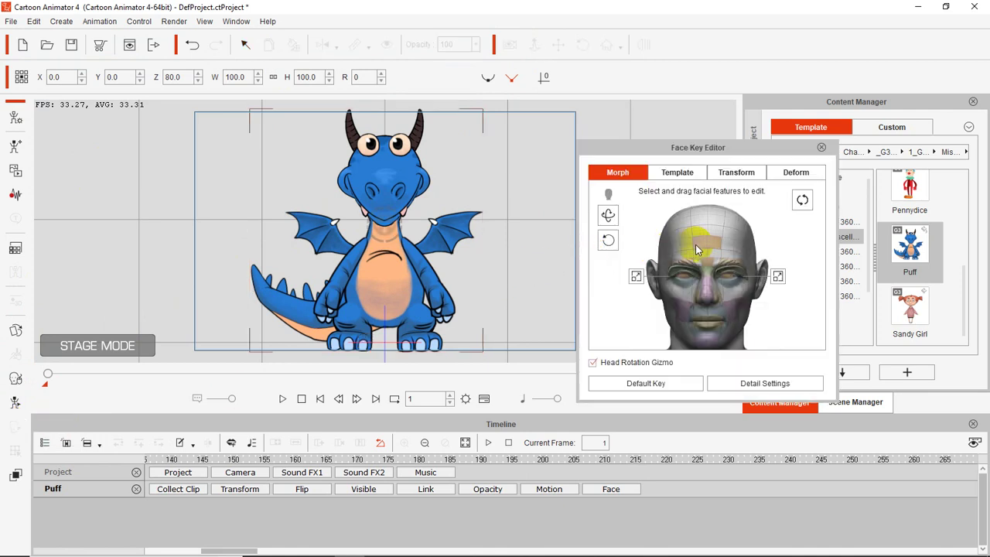
Step: Try the Neutral, Happy_3, Happy_4, Happy_5, Happy_6 and Happy_7 expression templates on Puff's face
click(680, 176)
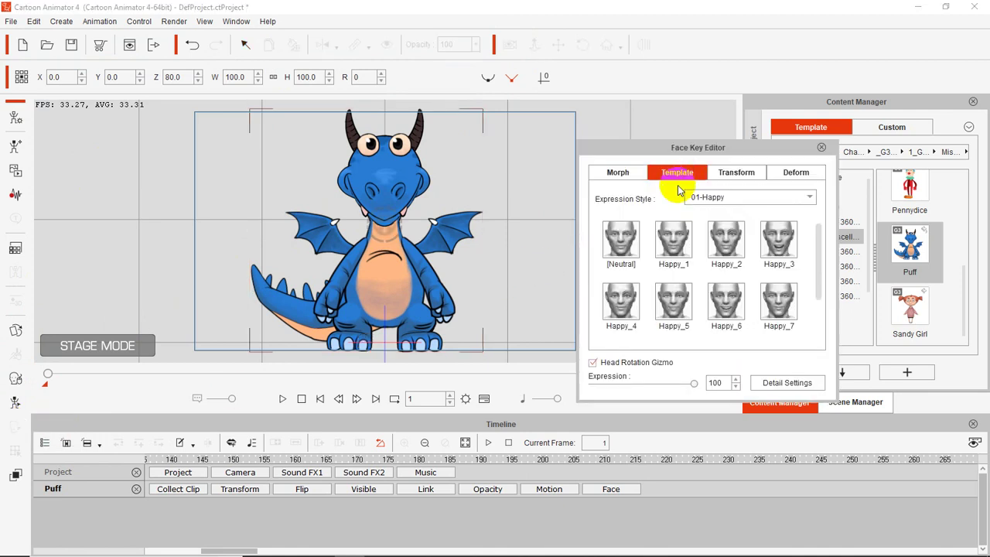
click(619, 244)
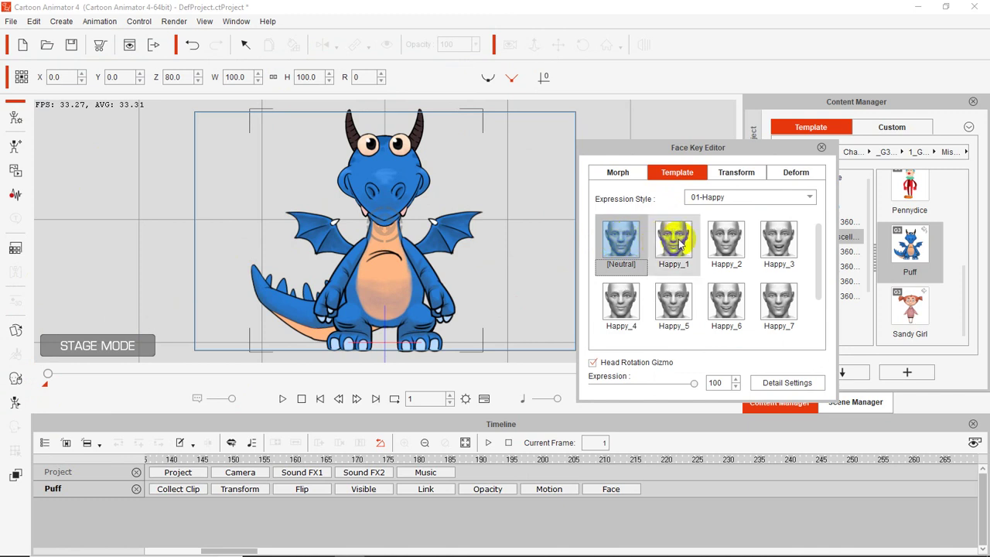
click(777, 255)
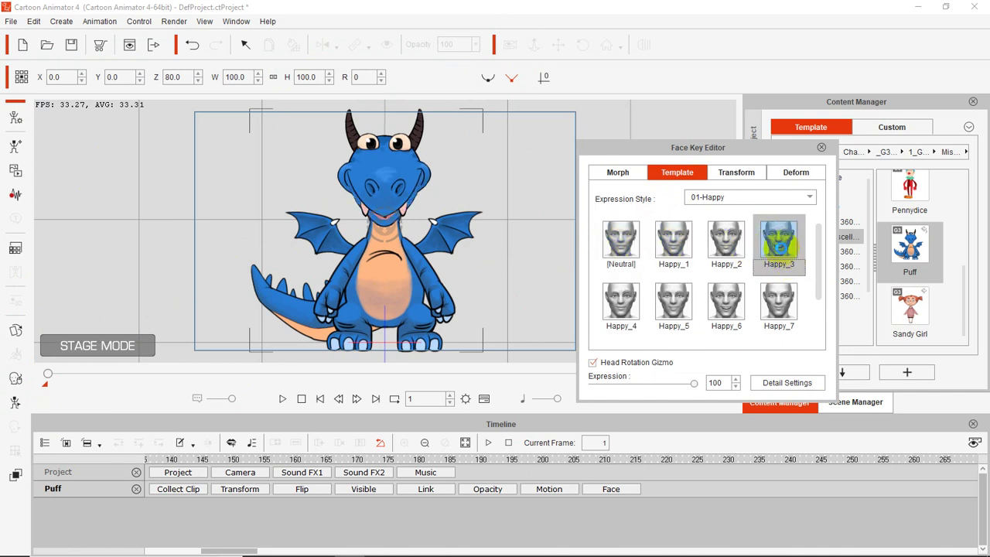
click(779, 302)
click(725, 303)
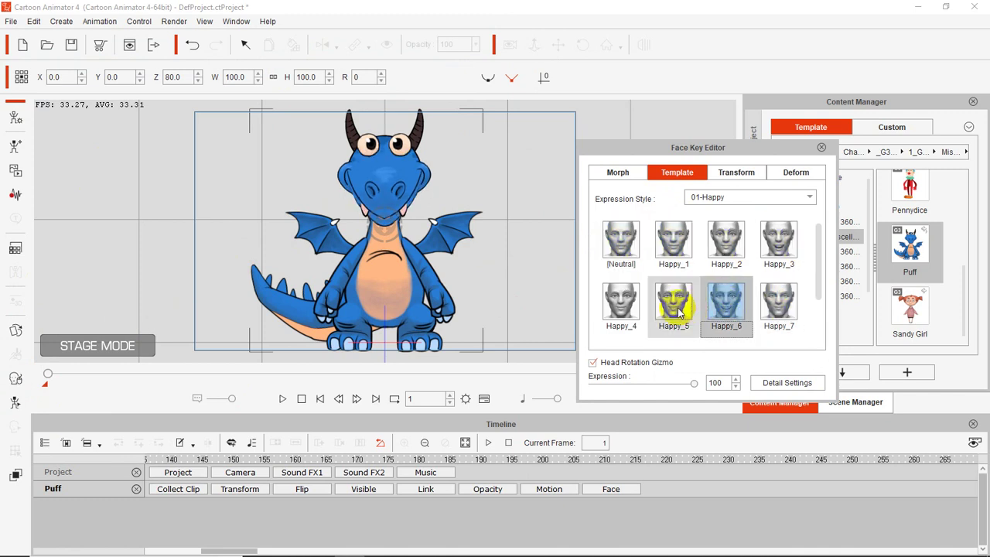
click(679, 310)
click(624, 302)
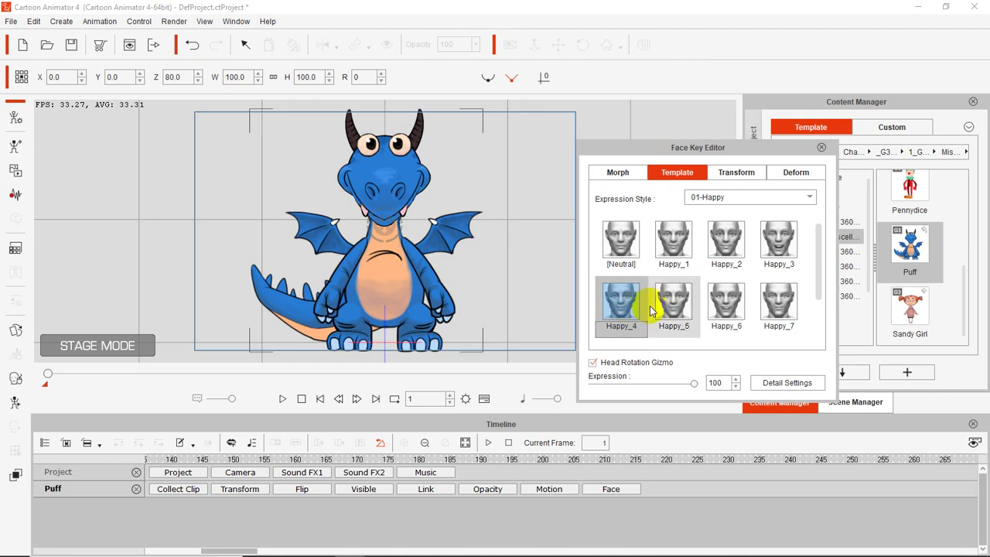
click(732, 303)
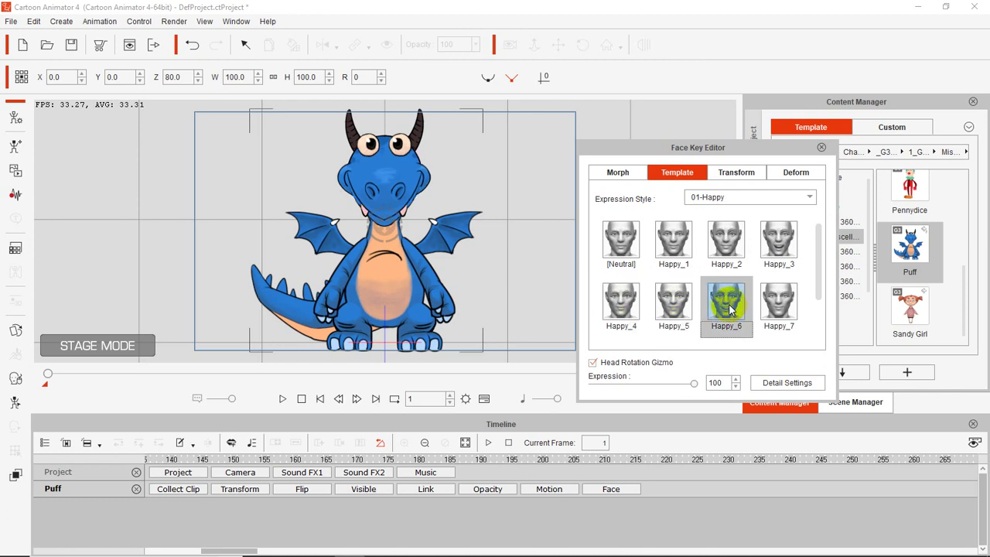
click(770, 305)
Step: Switch the expression style to 02-Angry and try its Amaze_1, Angry_1, Angry_2, Angry_3, Angry_6 and Angry_4 templates on Puff
click(809, 198)
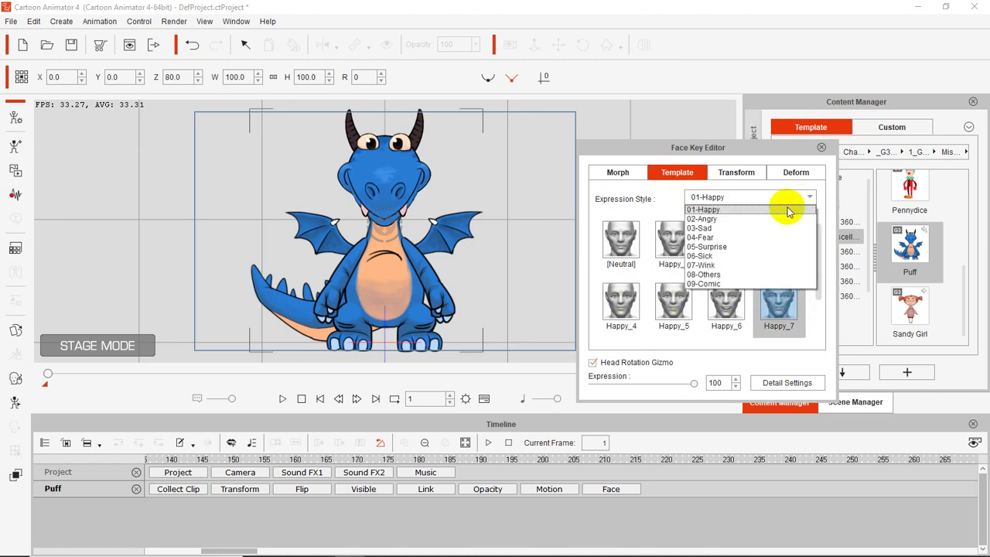
click(723, 219)
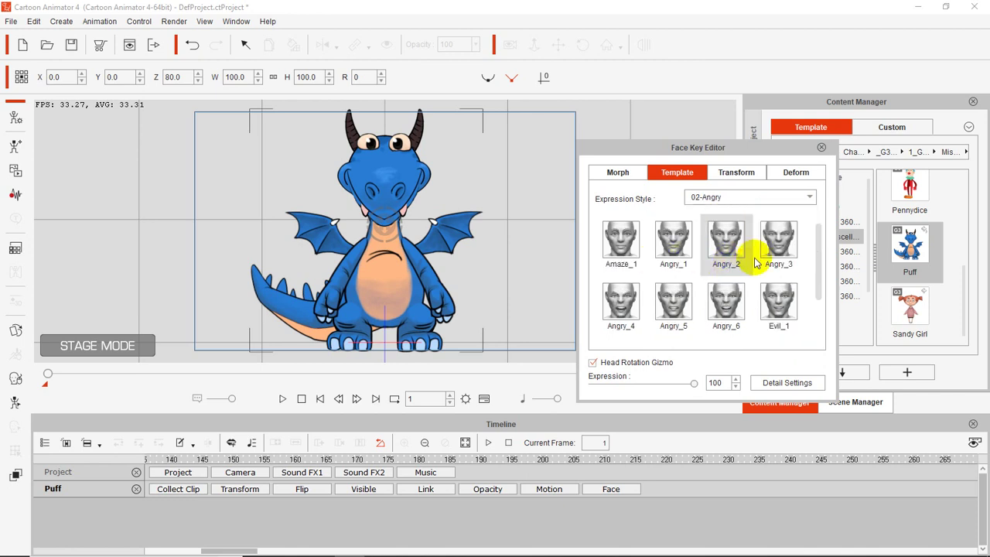
click(622, 240)
click(674, 242)
click(725, 240)
click(779, 240)
click(725, 306)
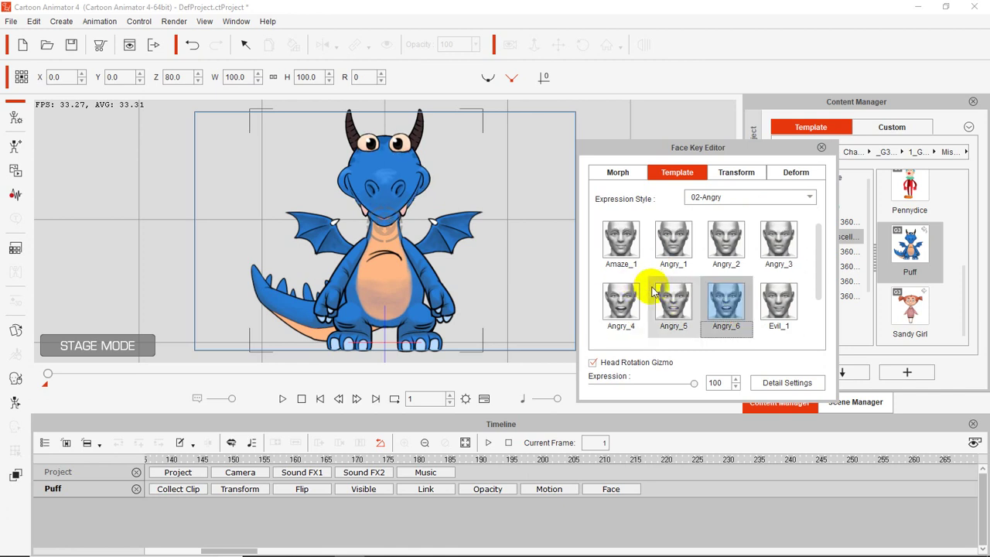
click(621, 303)
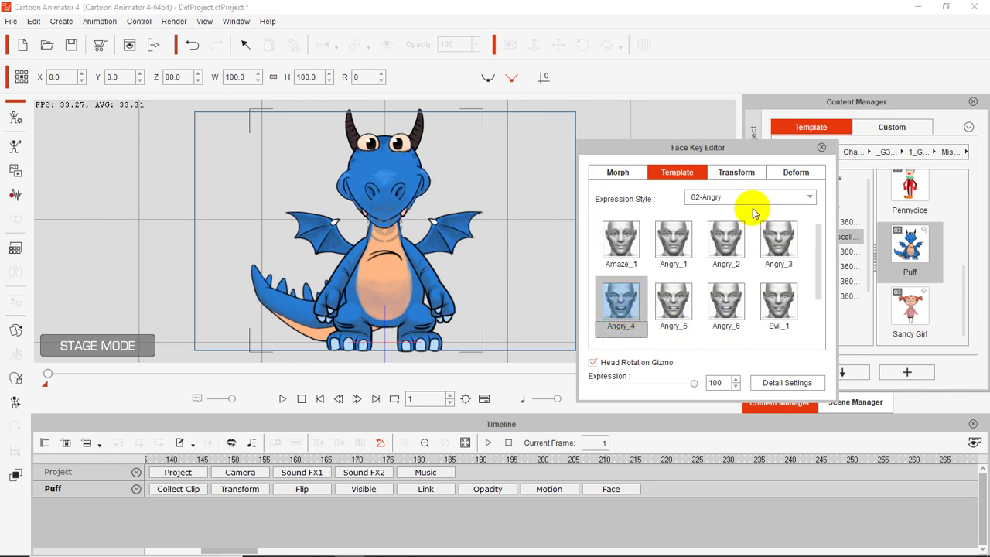
Step: Switch the expression style to 05-Surprise, try Surprise_3 and apply Surprise_4 to Puff's face
click(790, 197)
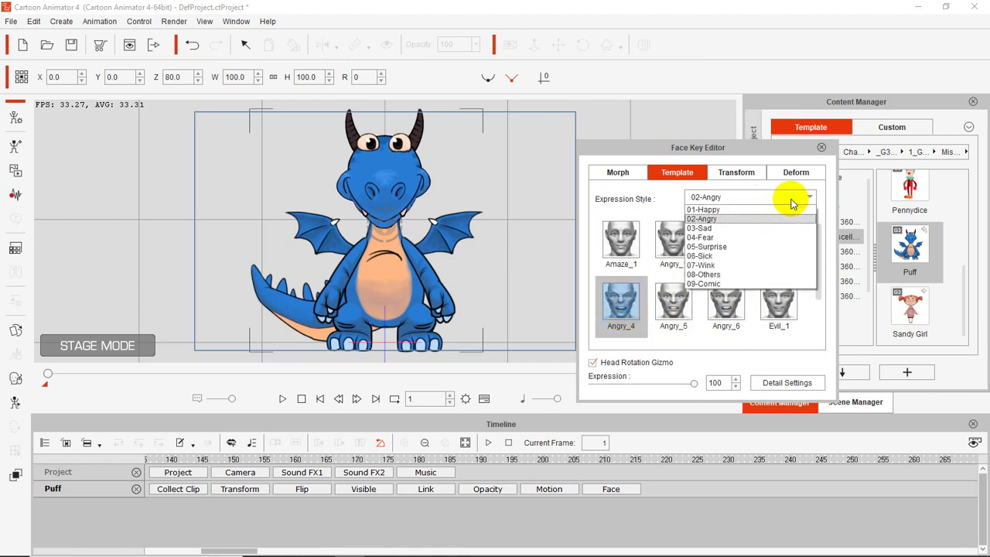
click(725, 246)
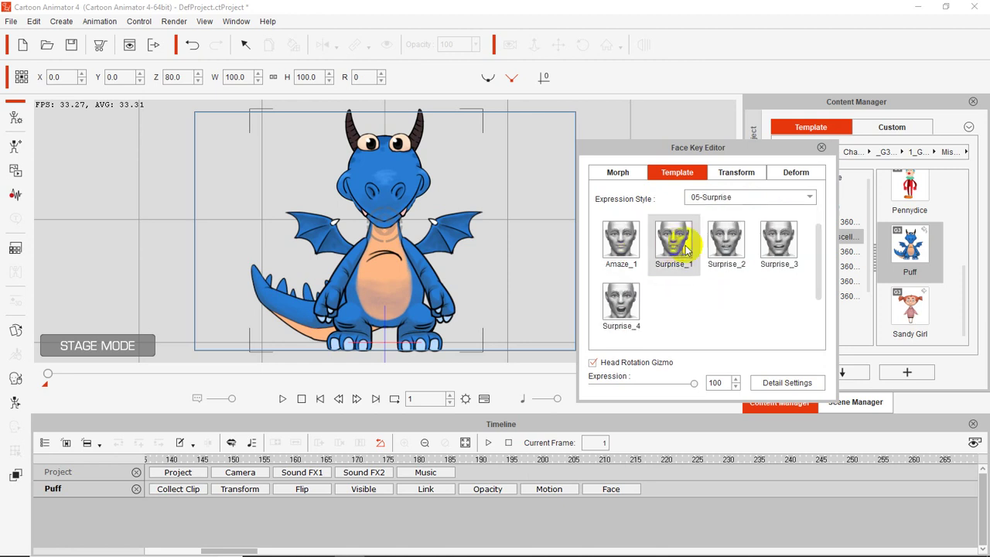
click(774, 246)
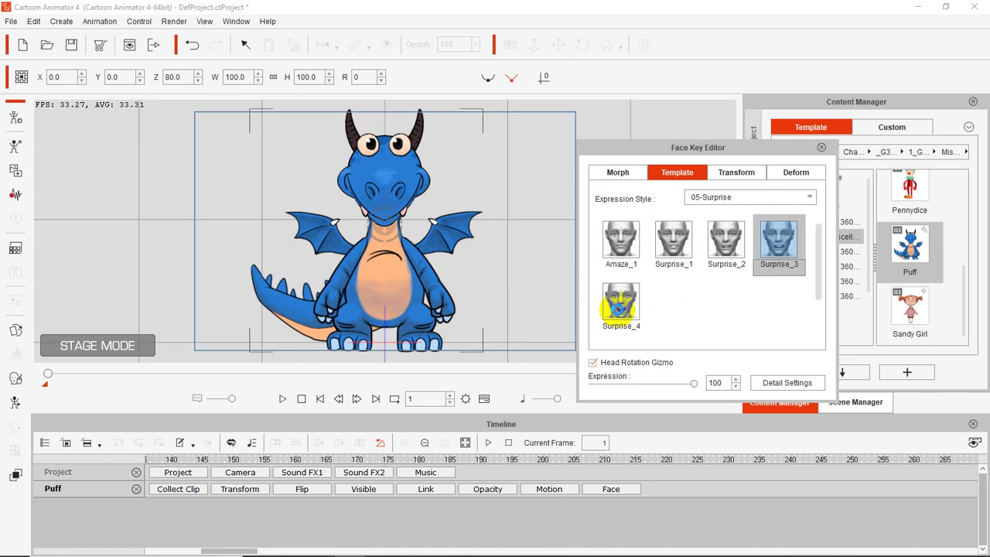
click(620, 311)
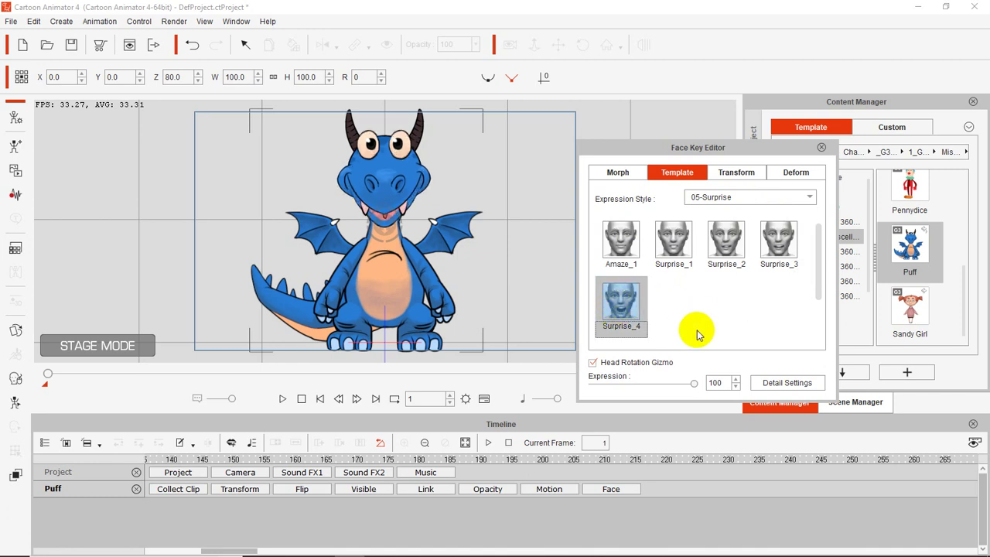
Step: Transform Puff's Mouth1 part by scaling it down evenly to about 93 percent in width and height
click(736, 172)
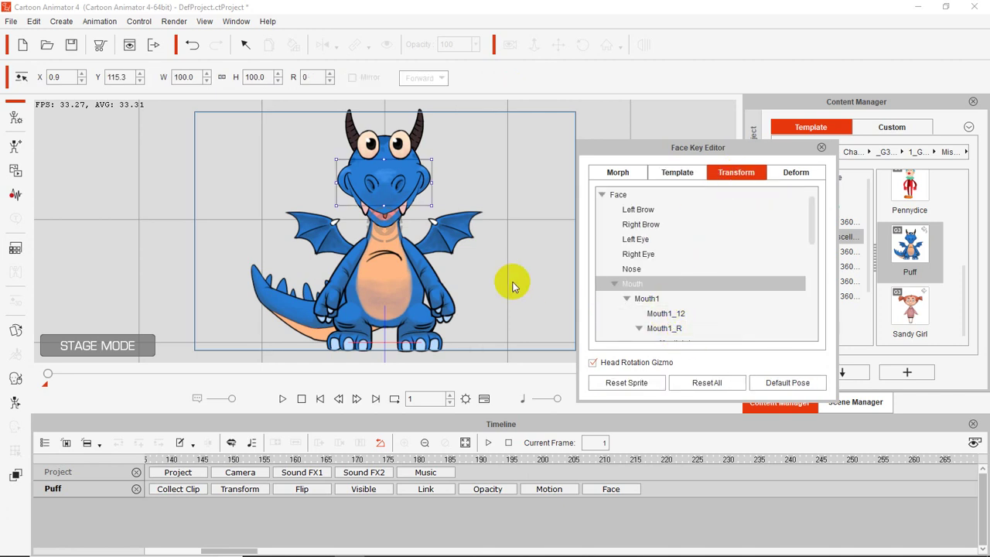
click(636, 299)
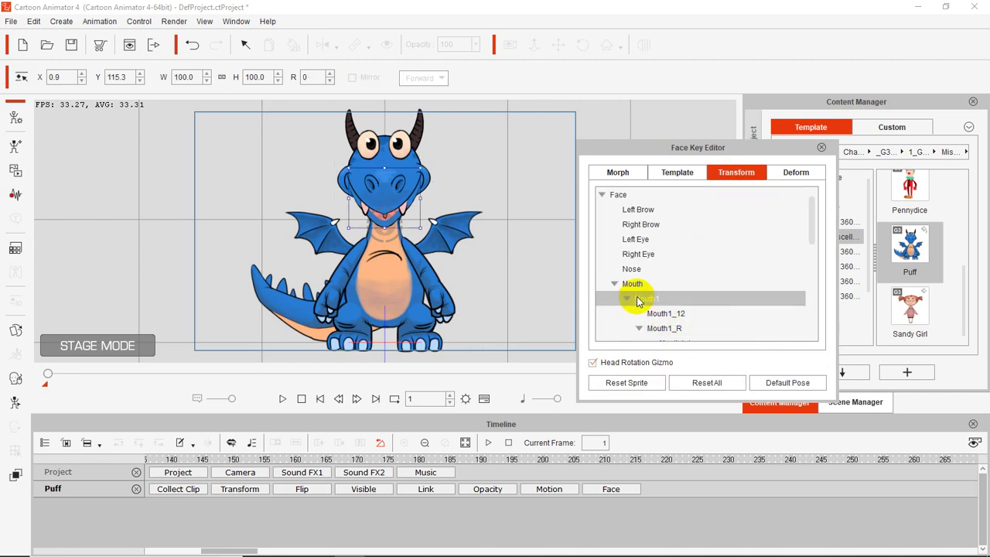
mouse_move(422, 230)
mouse_down()
mouse_move(413, 223)
mouse_move(423, 226)
mouse_up()
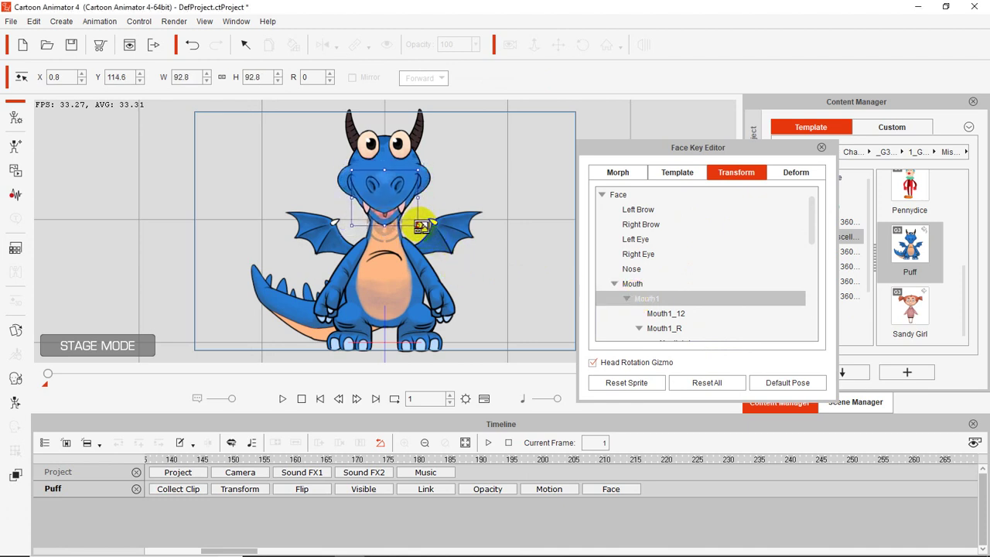
Step: Widen Puff's left eye to about 123 percent, keeping its height at 100 percent
click(661, 332)
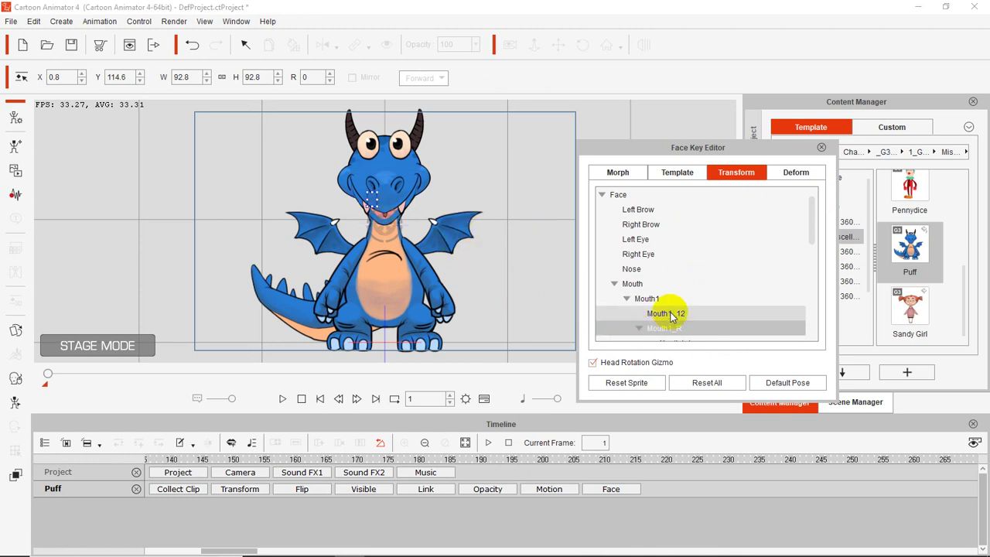
click(666, 240)
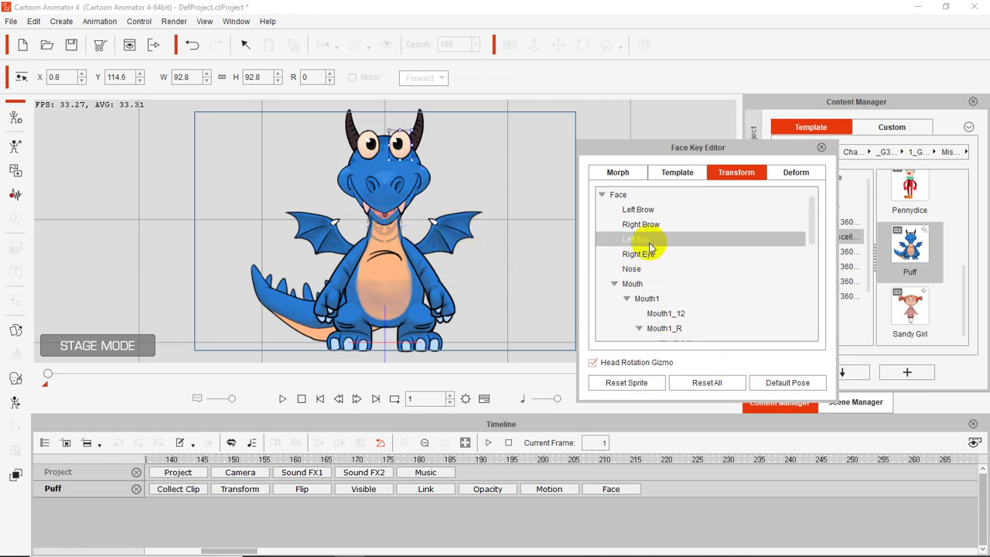
drag(423, 149, 425, 147)
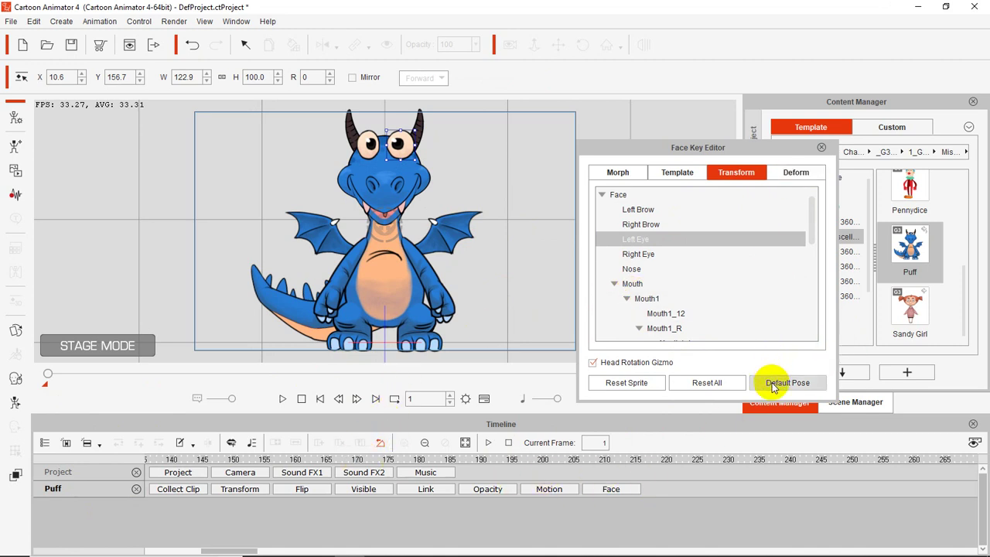
Step: View the face deform options, switch to facial morphing with both head rotation options enabled, and adjust the forehead area on the dummy head
click(795, 171)
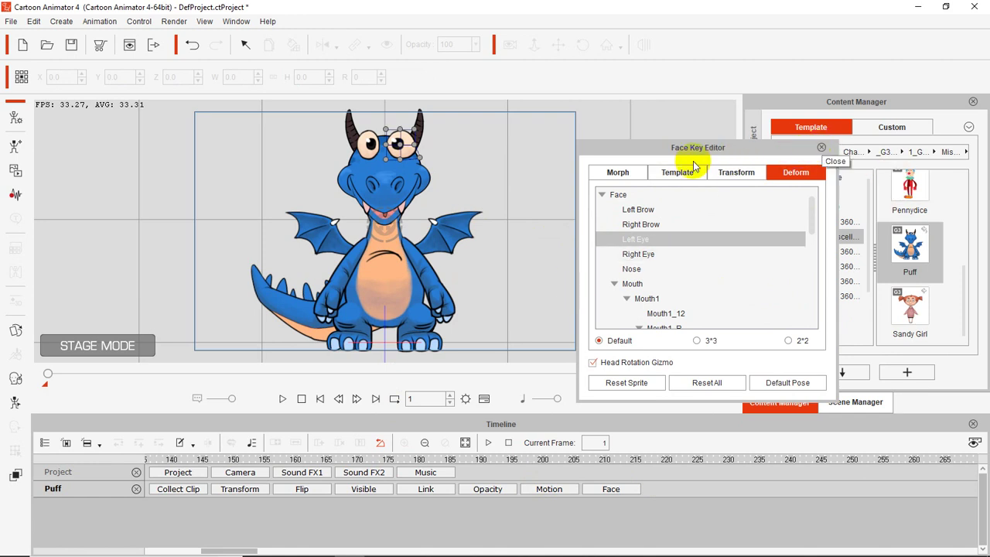
click(629, 176)
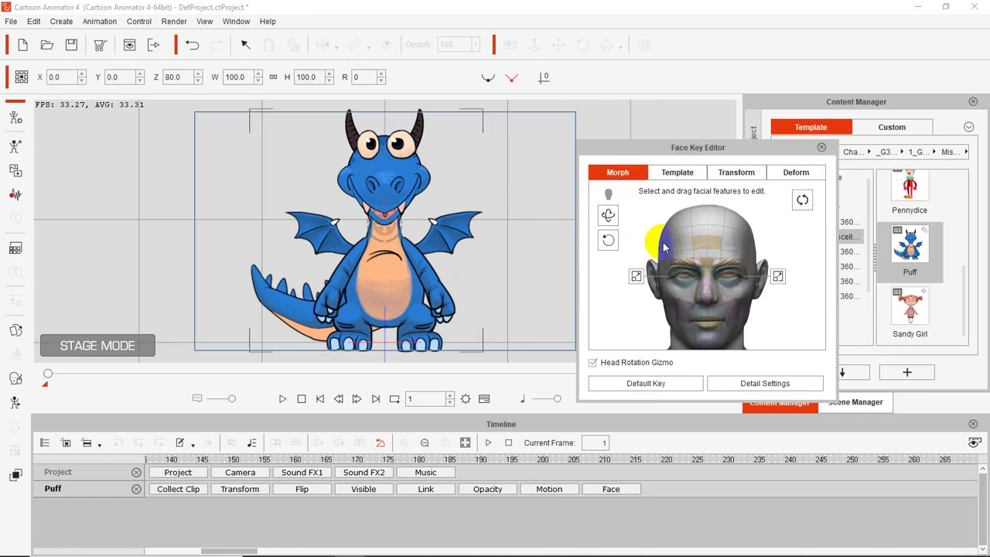
click(609, 217)
drag(718, 263, 706, 253)
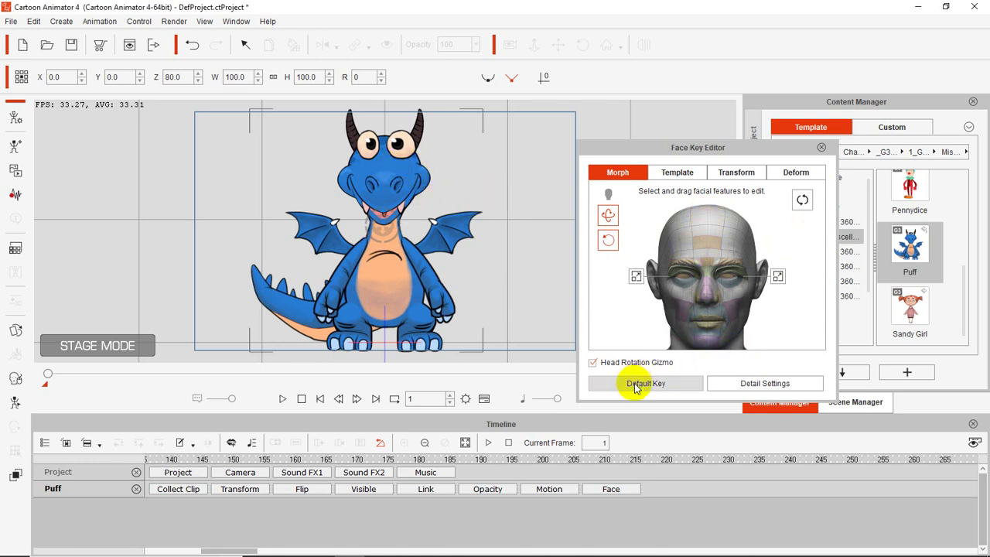
Step: Open the face key detail settings and raise Brow Drop Inner Right to about a fifth of its range
click(735, 388)
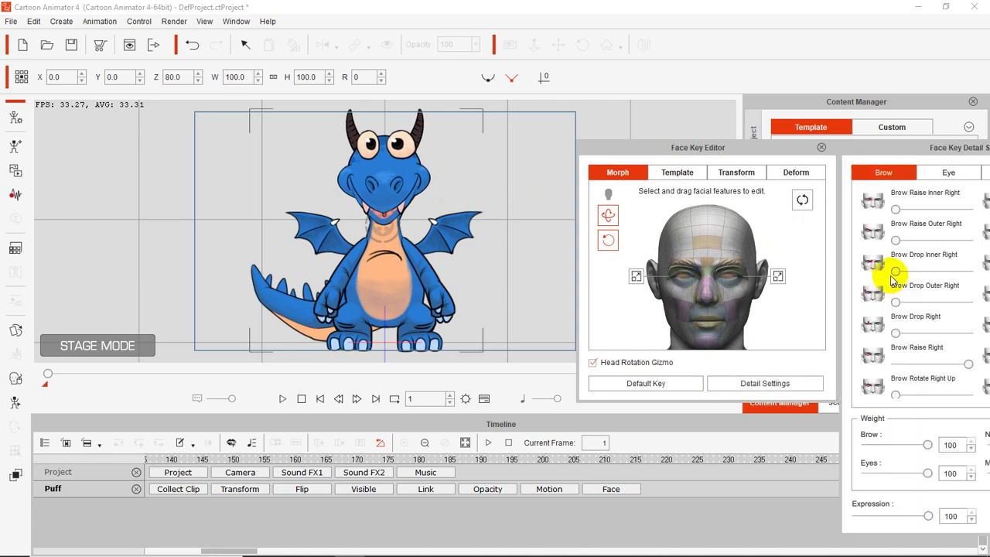
mouse_move(898, 273)
mouse_down()
mouse_move(954, 271)
mouse_move(910, 277)
mouse_up()
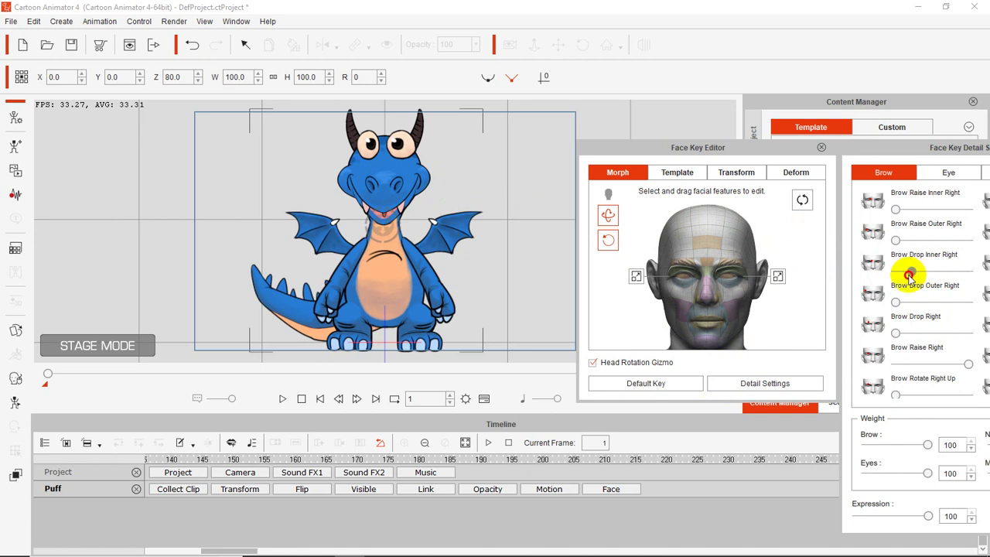
drag(896, 149, 706, 139)
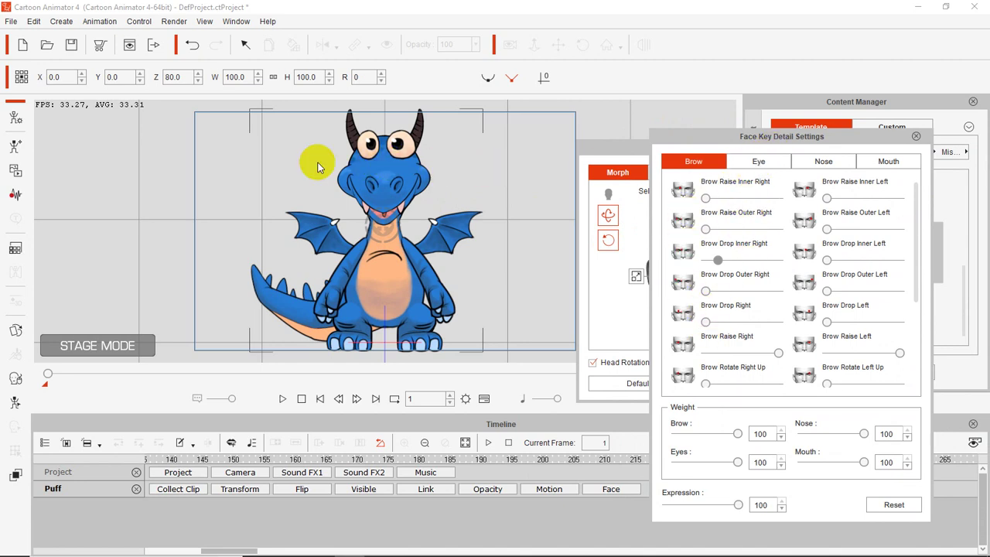
Step: In the eye detail settings, raise Eye Squint Right to about a sixth and lower Eye Enlarge Left to about half of its range
click(762, 164)
mouse_move(705, 198)
mouse_down()
mouse_move(735, 200)
mouse_move(716, 198)
mouse_up()
mouse_move(779, 229)
mouse_down()
mouse_move(714, 227)
mouse_move(791, 230)
mouse_up()
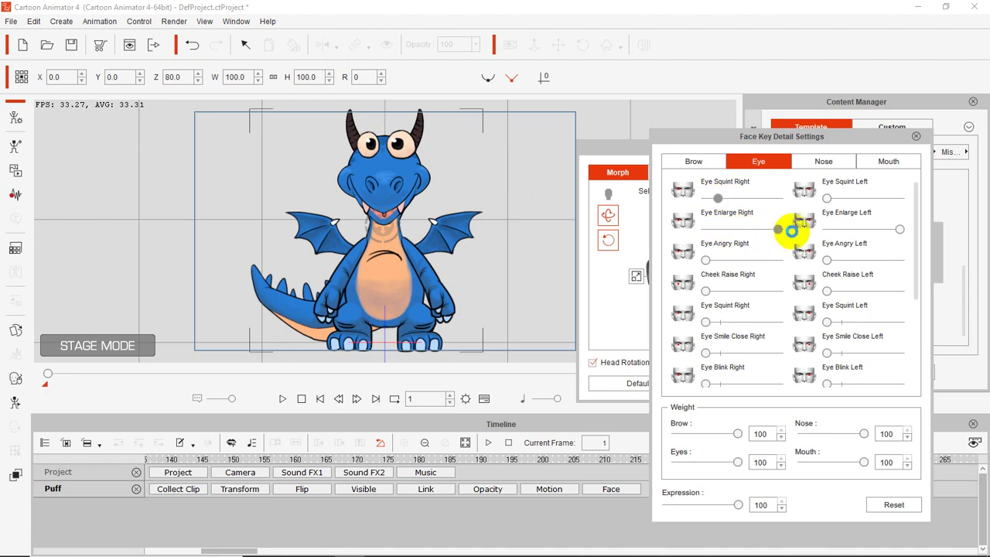
drag(900, 230, 862, 230)
mouse_move(827, 199)
mouse_down()
mouse_move(842, 194)
mouse_move(824, 198)
mouse_up()
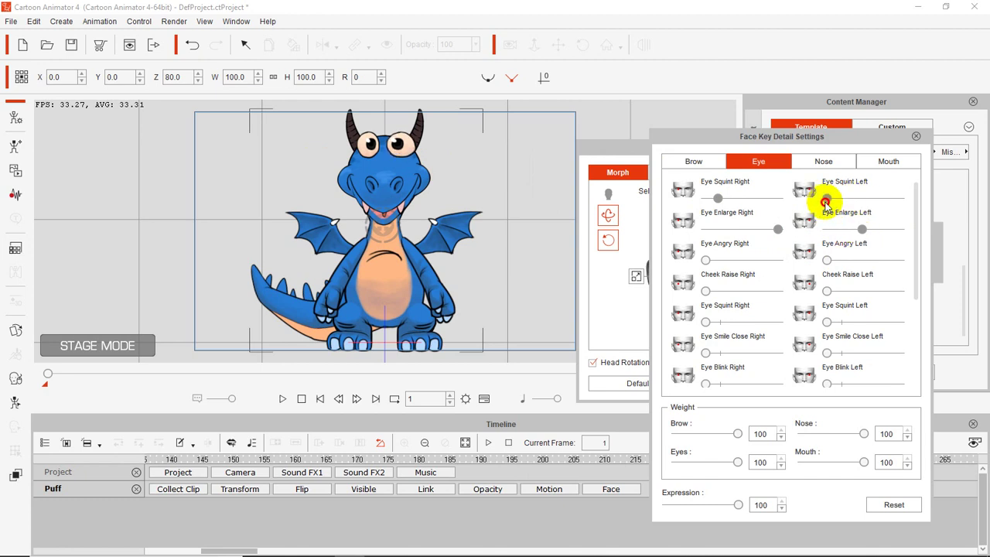
Step: In the mouth details, raise Lips Smirk Left to about 43 percent, Mouth Open to 30, Lips Tuck to 16, and strongly raise Lips Drop Right Side
click(890, 164)
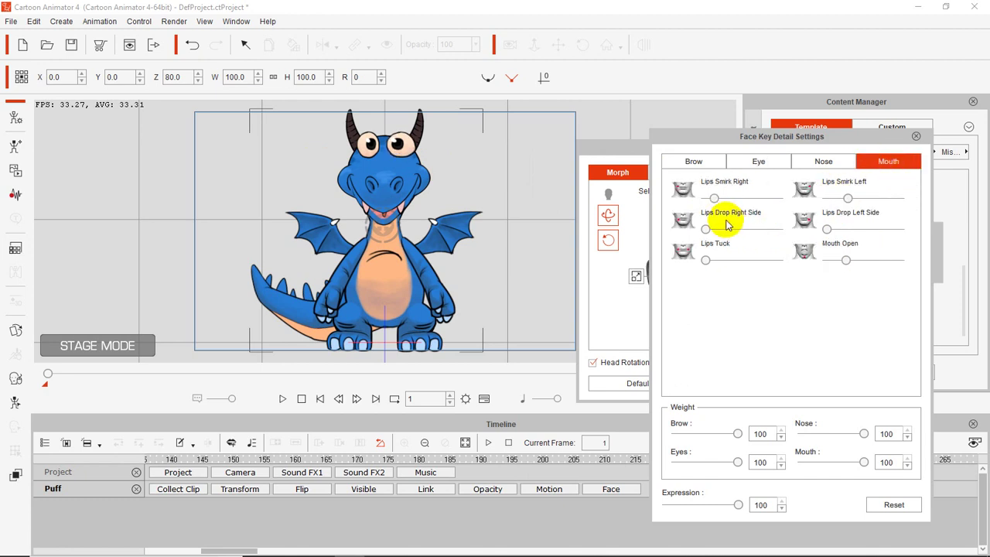
mouse_move(848, 199)
mouse_down()
mouse_move(824, 195)
mouse_move(878, 204)
mouse_move(861, 213)
mouse_up()
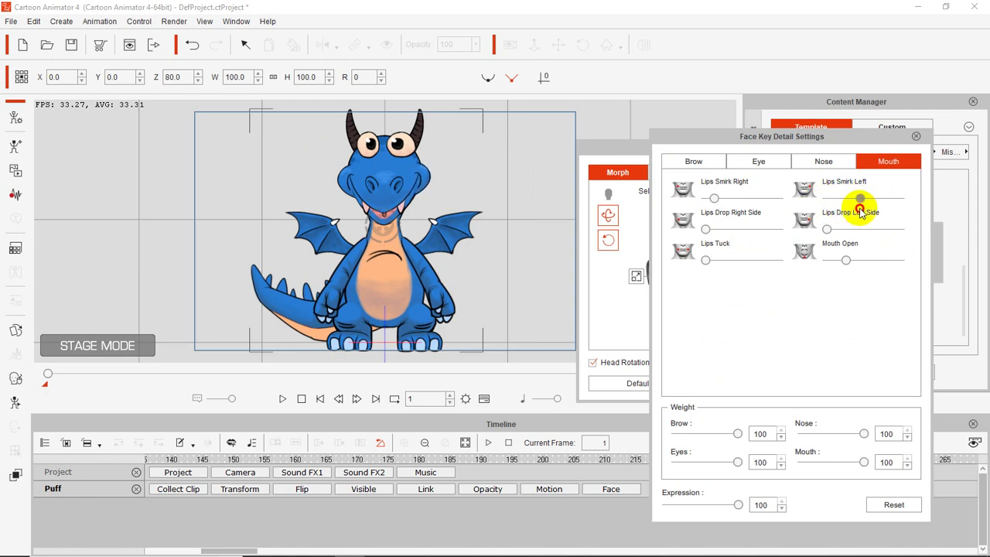
mouse_move(846, 260)
mouse_down()
mouse_move(882, 256)
mouse_move(836, 263)
mouse_move(882, 258)
mouse_move(850, 262)
mouse_up()
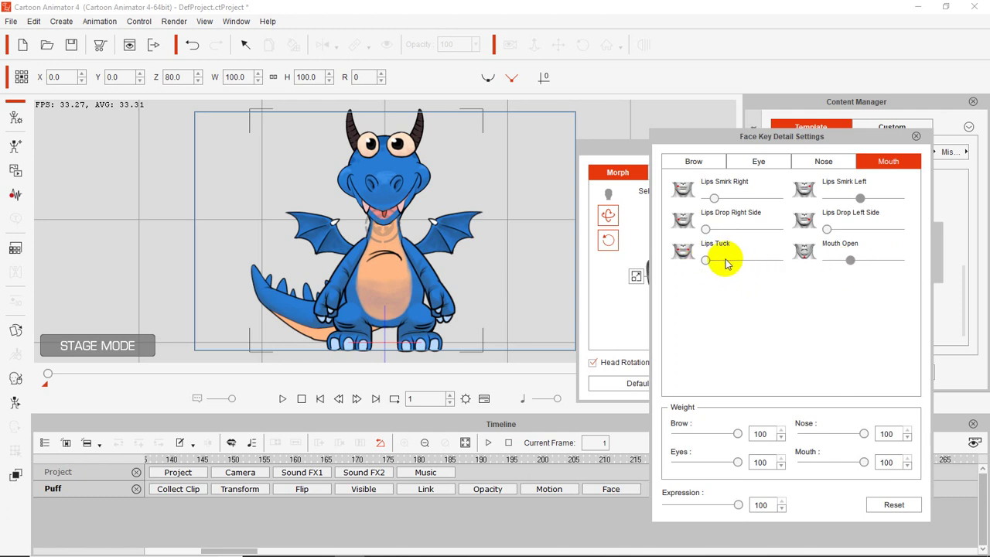
mouse_move(710, 264)
mouse_down()
mouse_move(758, 261)
mouse_move(719, 269)
mouse_up()
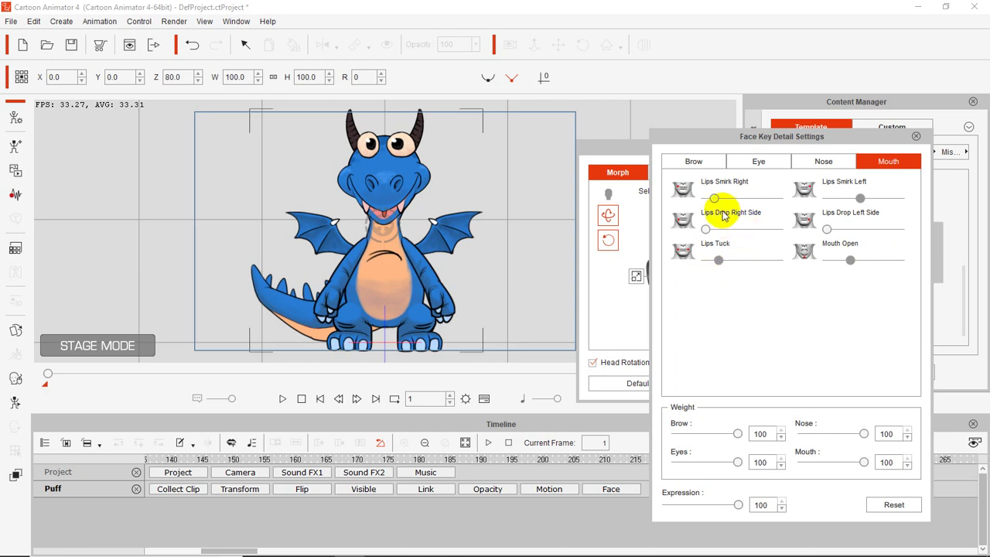
drag(710, 232, 778, 230)
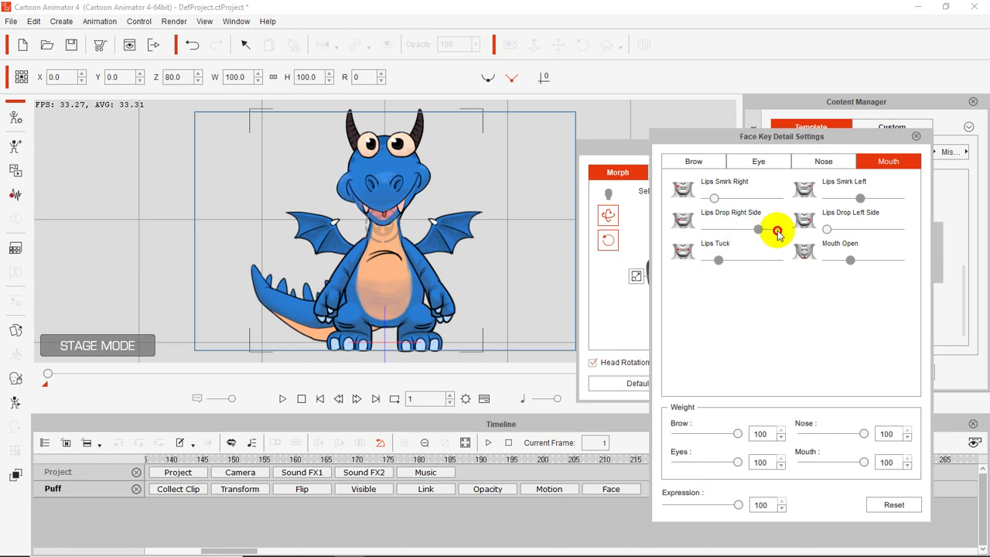
Step: Adjust Nose Flank Raise Left and Nose Flank Raise Right in the nose detail settings
click(836, 168)
mouse_move(827, 202)
mouse_down()
mouse_move(882, 194)
mouse_move(827, 200)
mouse_up()
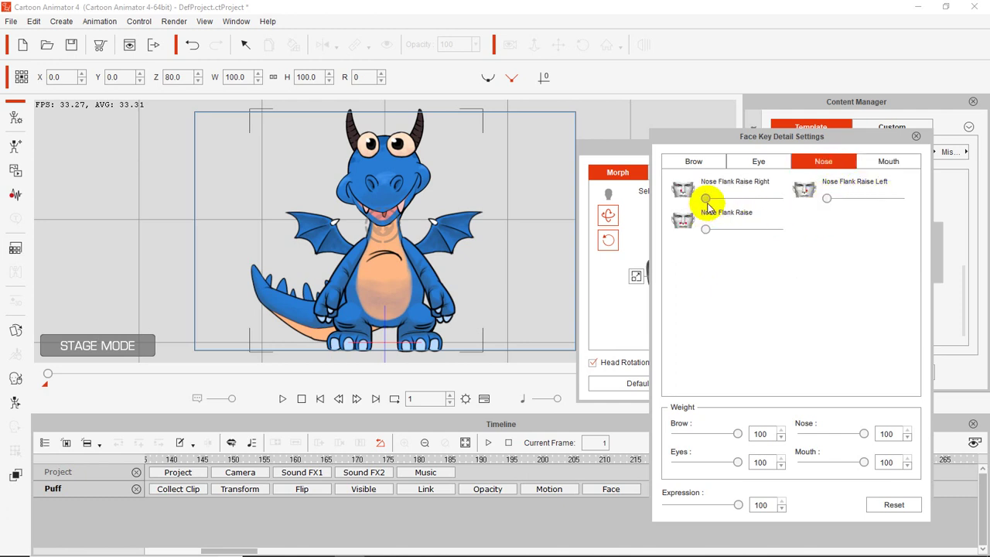
drag(722, 201, 731, 229)
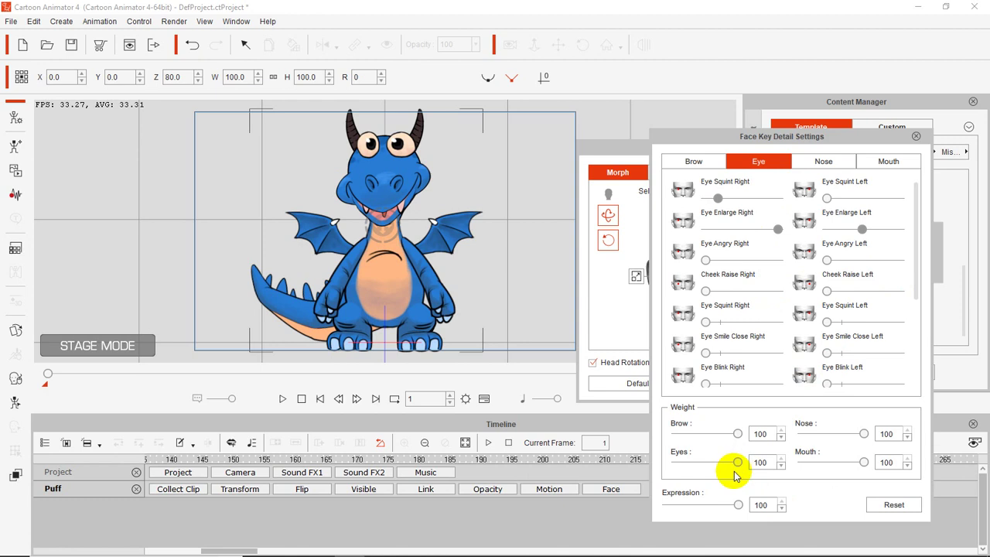
Step: Set the Eyes weight to 47 and the Mouth weight to 13, and close the face key settings and editor
mouse_move(728, 462)
mouse_down()
mouse_move(692, 463)
mouse_move(752, 462)
mouse_move(703, 463)
mouse_move(747, 473)
mouse_move(704, 471)
mouse_move(727, 473)
mouse_up()
drag(862, 464, 810, 463)
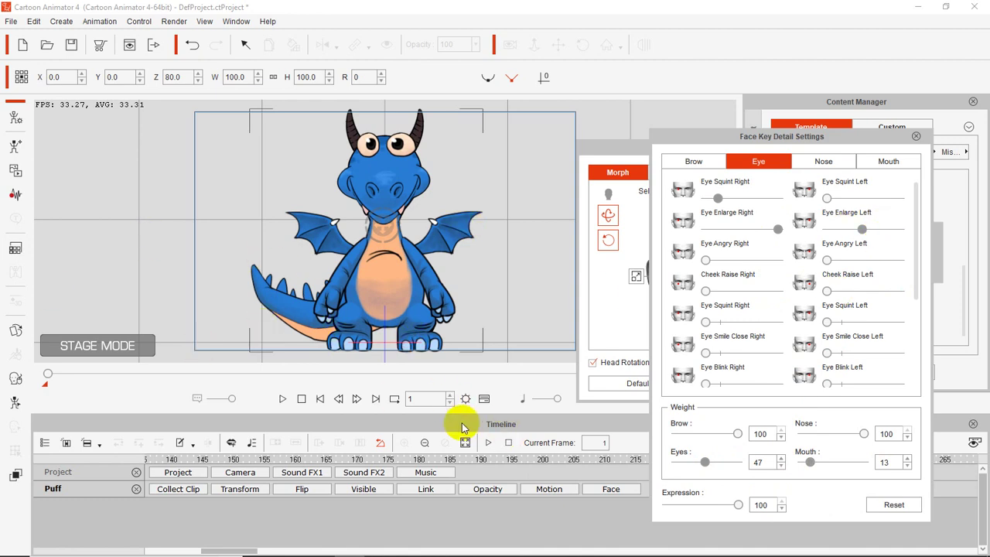
click(916, 137)
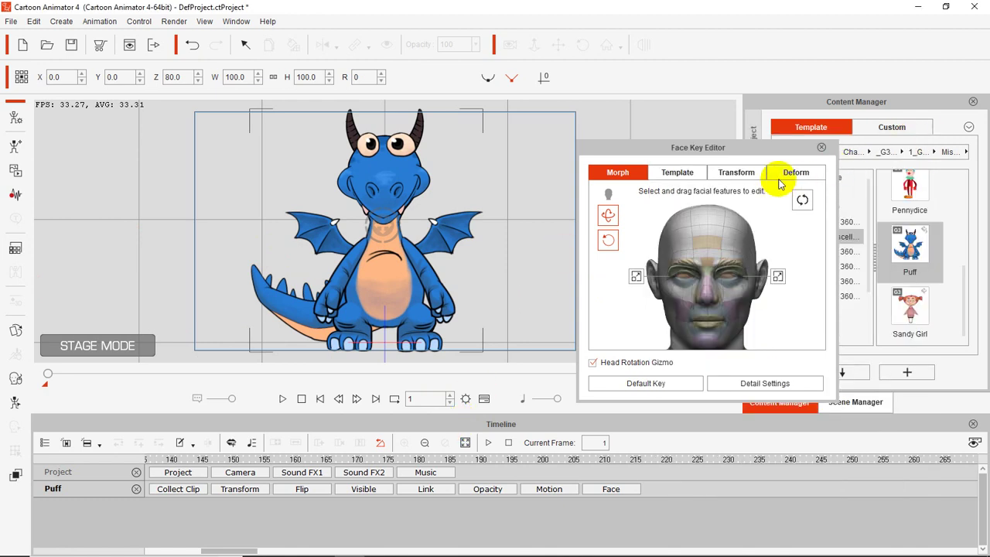
click(822, 148)
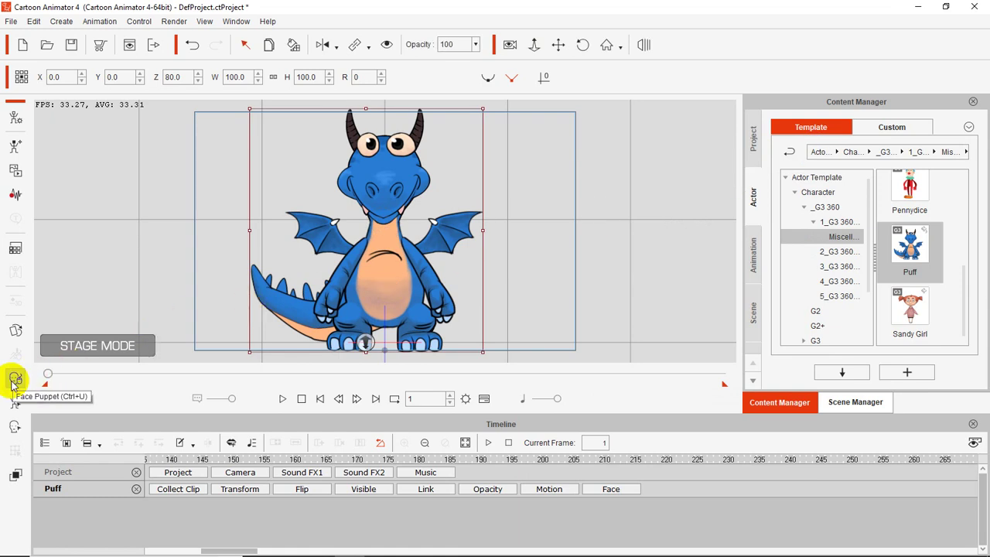
Step: Open Face Puppet beside Puff, browse the face animation profiles, and select the first female profile
click(14, 380)
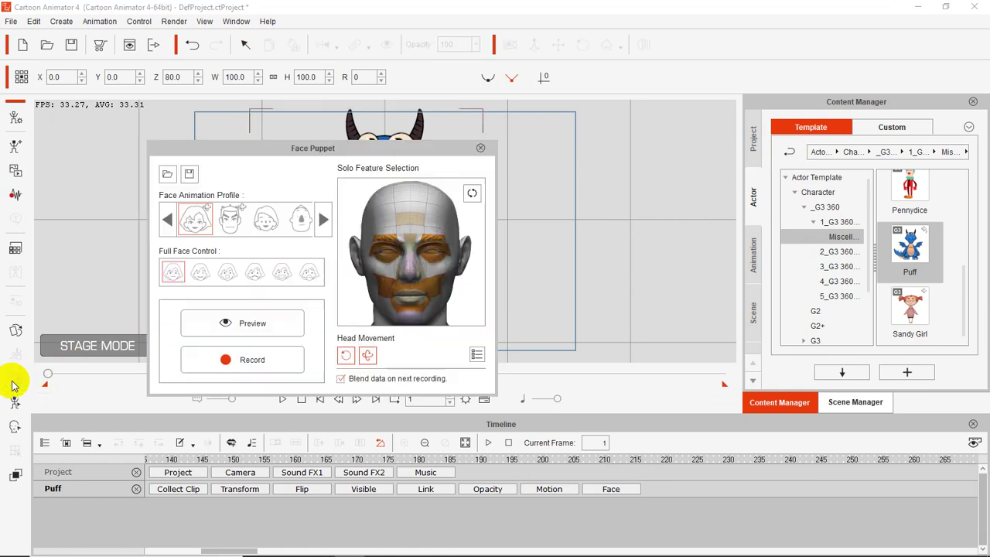
drag(284, 152, 681, 106)
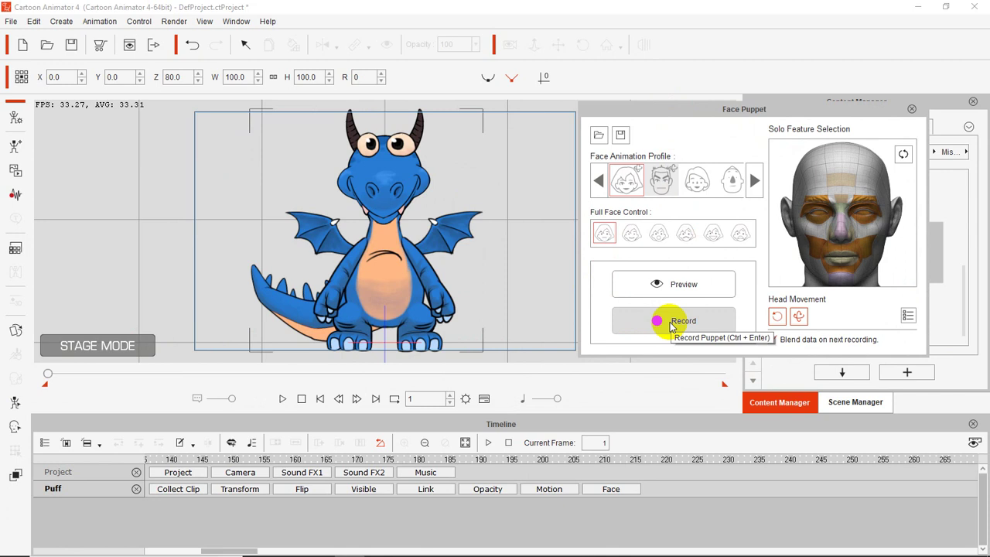
click(663, 181)
click(696, 182)
click(732, 181)
click(754, 183)
click(755, 183)
click(601, 182)
click(602, 182)
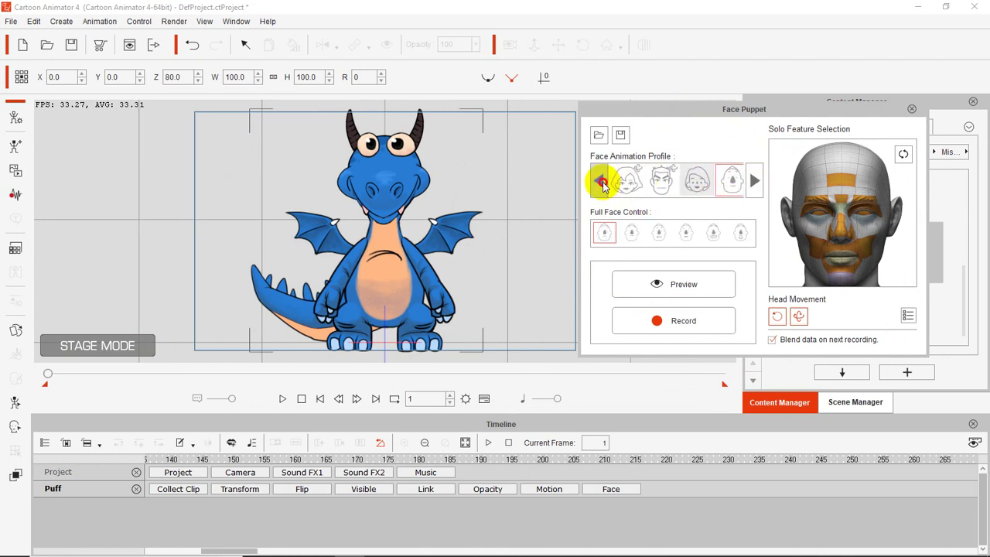
click(626, 181)
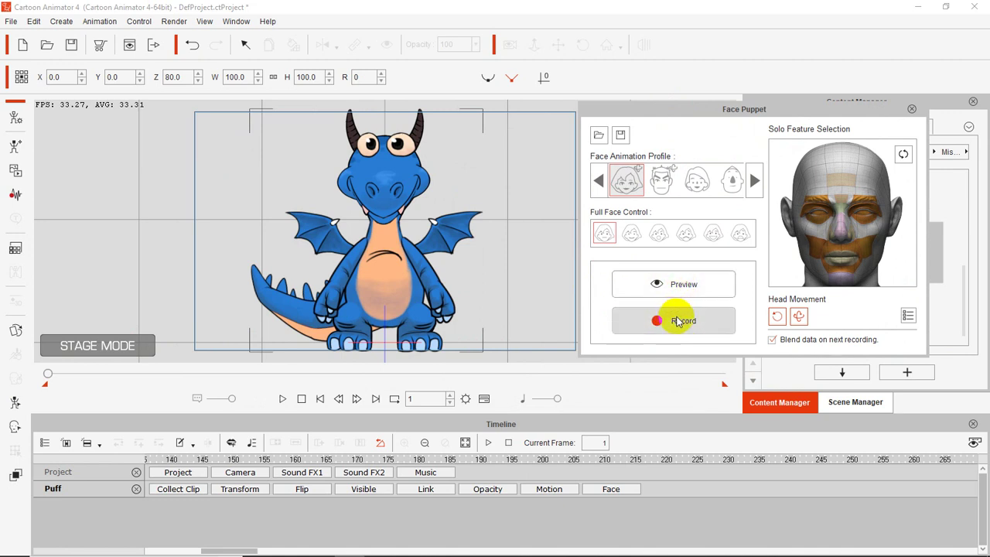
Step: Preview the selected full face control on Puff, steering the face live, and stop the preview
click(684, 285)
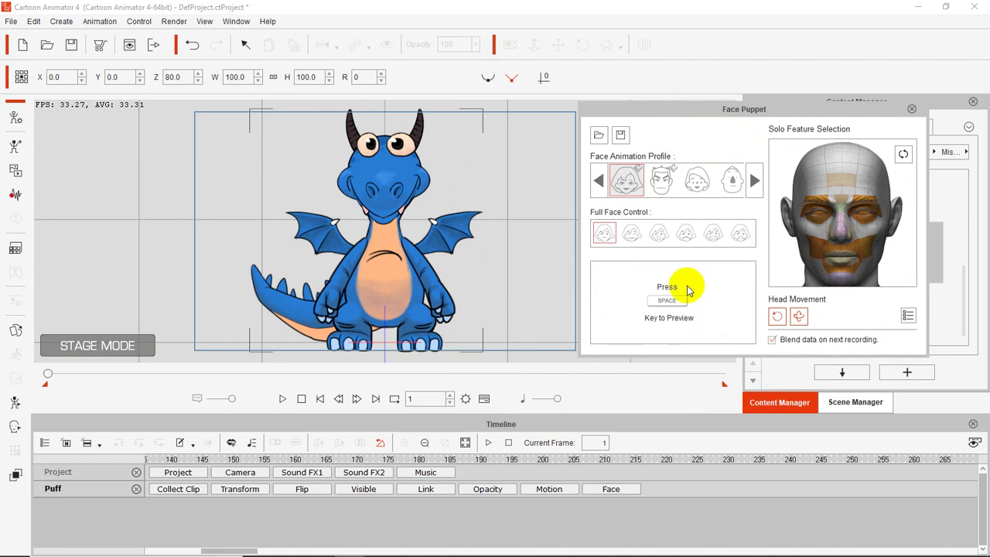
key(space)
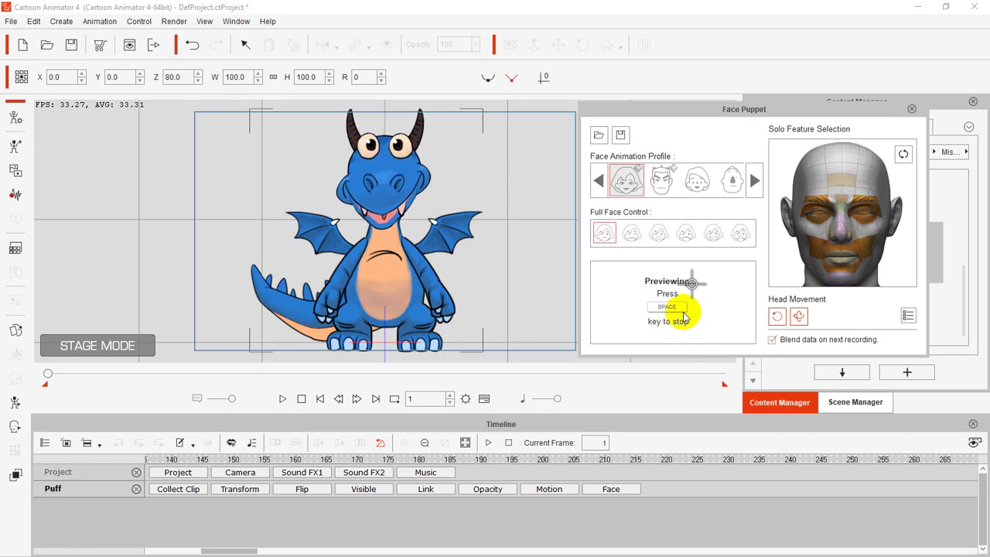
key(space)
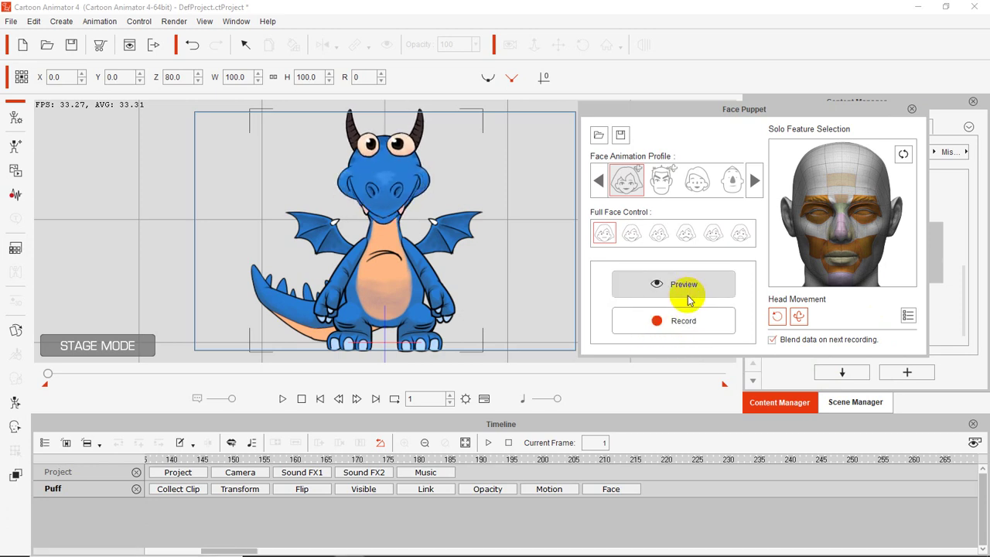
Step: Record a full-speed face puppet performance for Puff from frame 1 to about frame 937
click(687, 323)
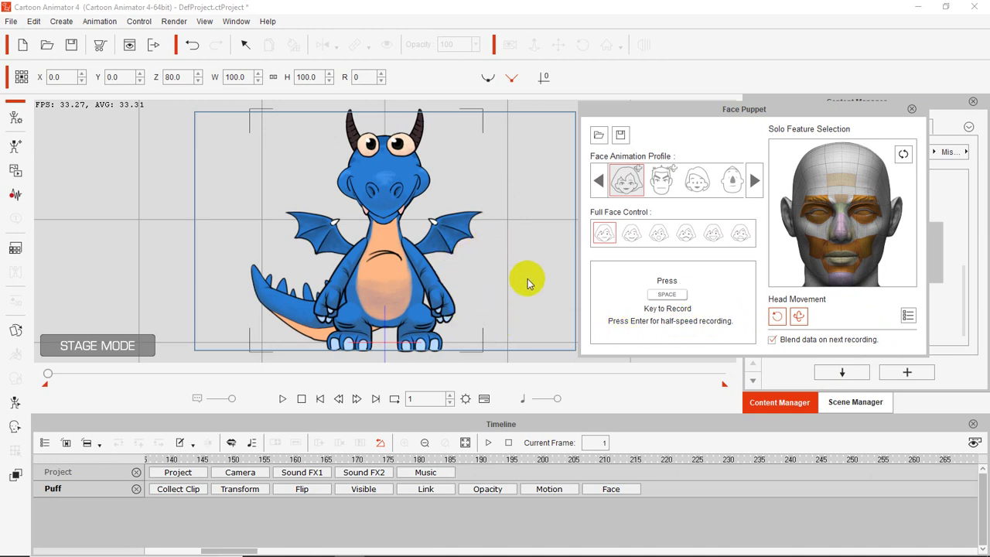
key(space)
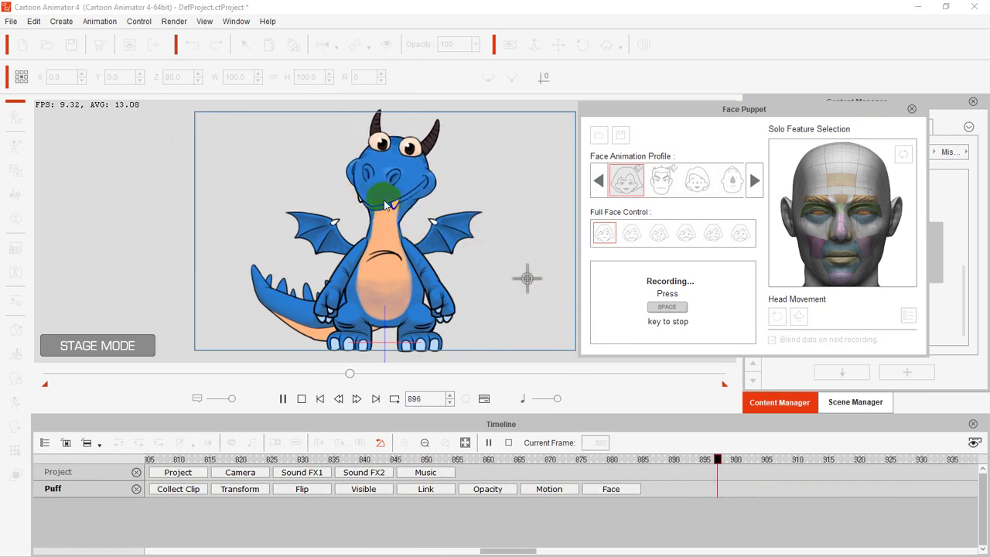
key(space)
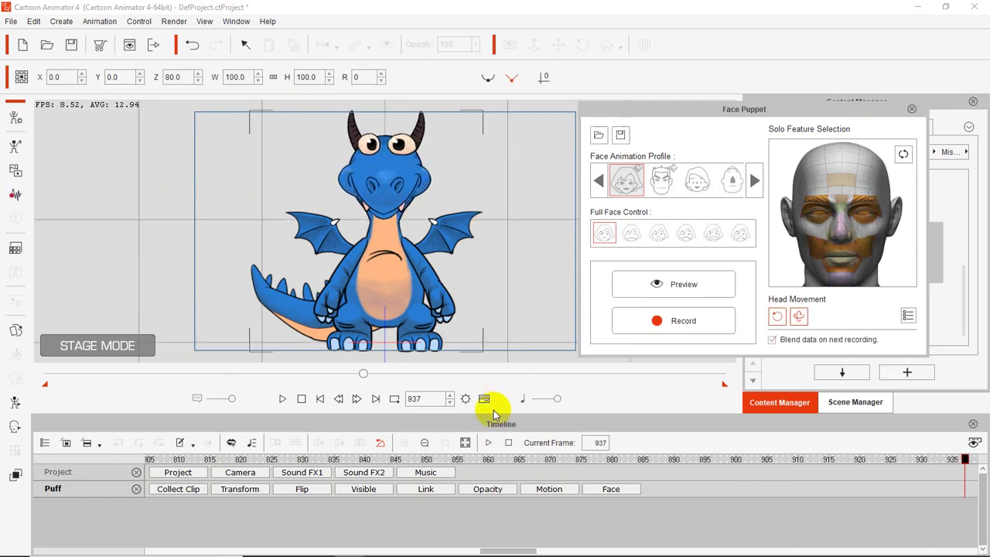
Step: Play back the recorded facial performance from frame 1 to about frame 782, and close Face Puppet
drag(365, 377, 26, 376)
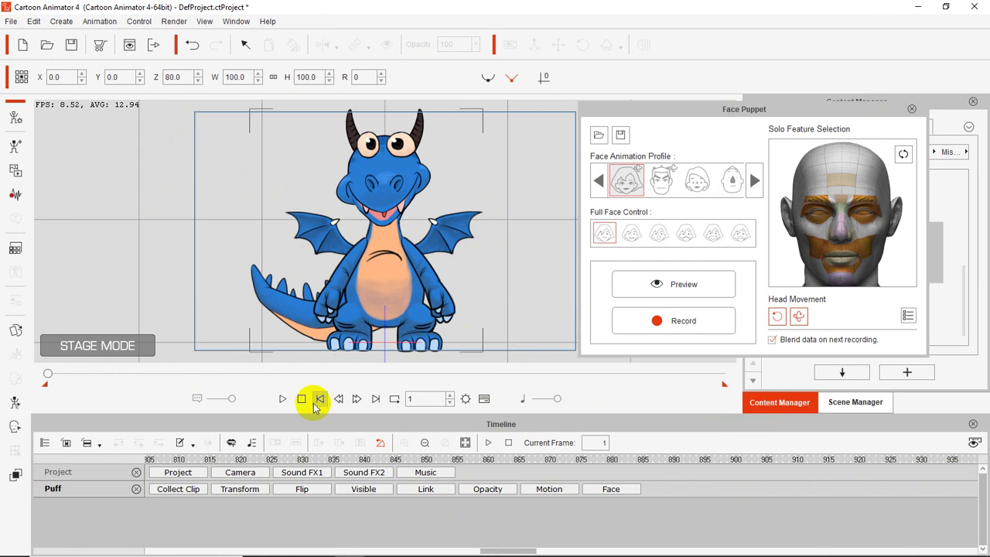
click(283, 399)
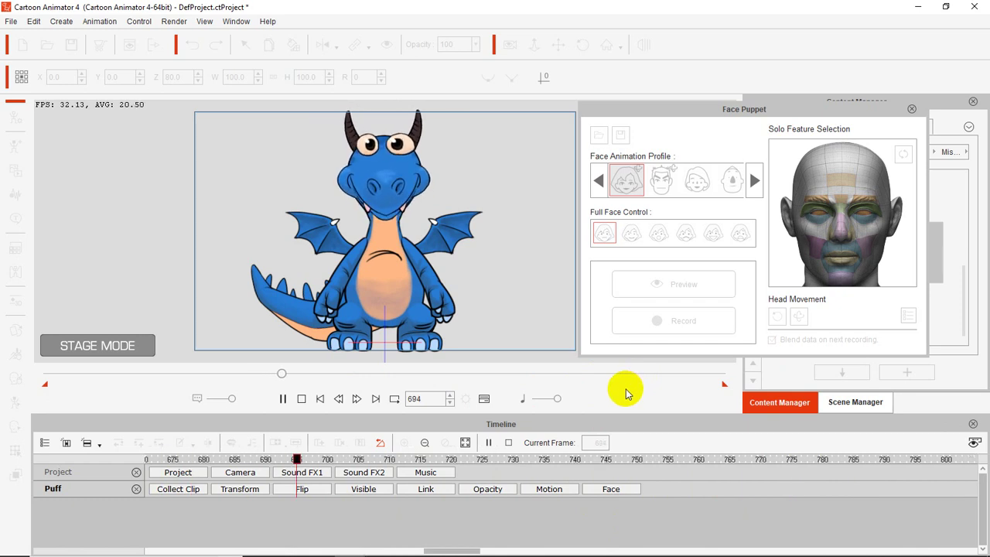
click(283, 400)
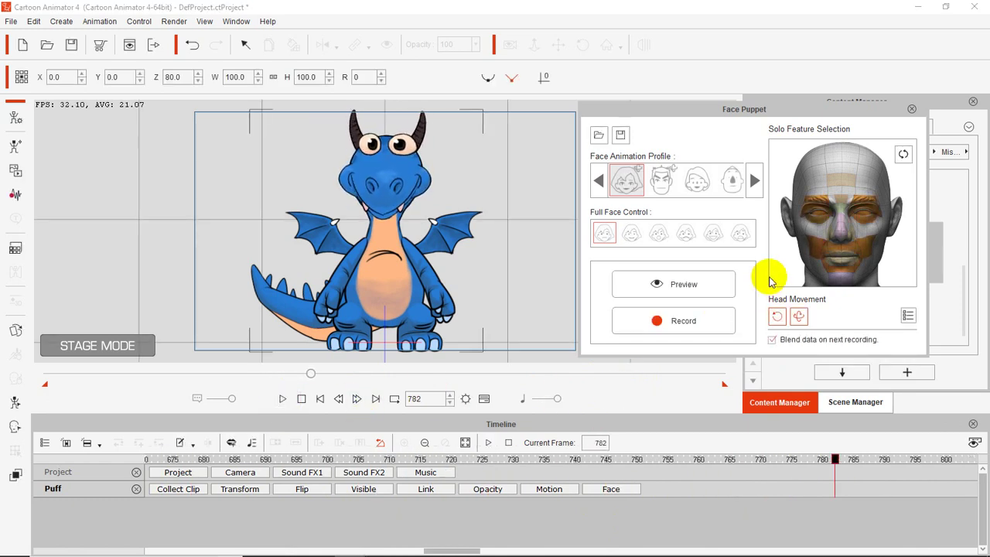
click(912, 112)
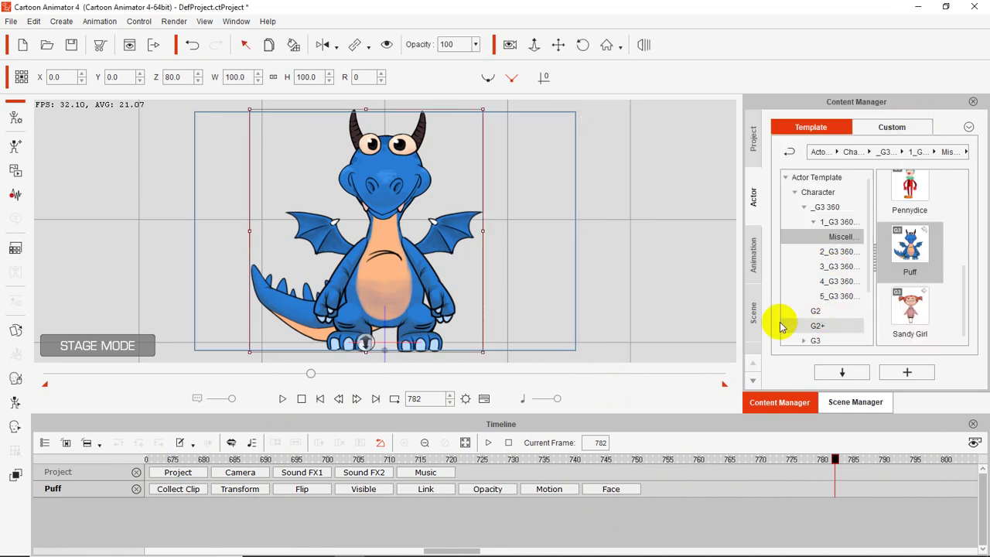
Step: Show the animation motion templates and return the playhead to frame 1
click(755, 260)
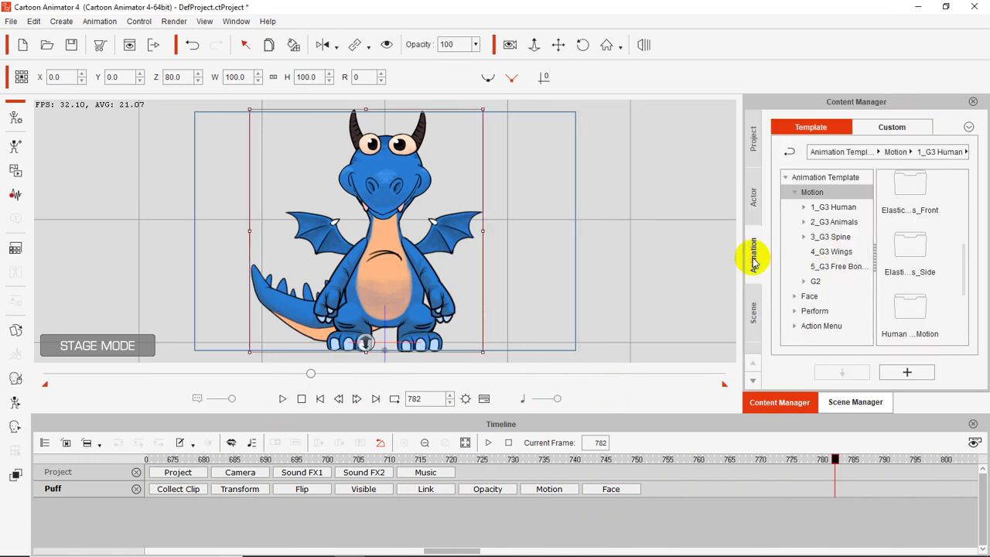
drag(835, 462, 28, 443)
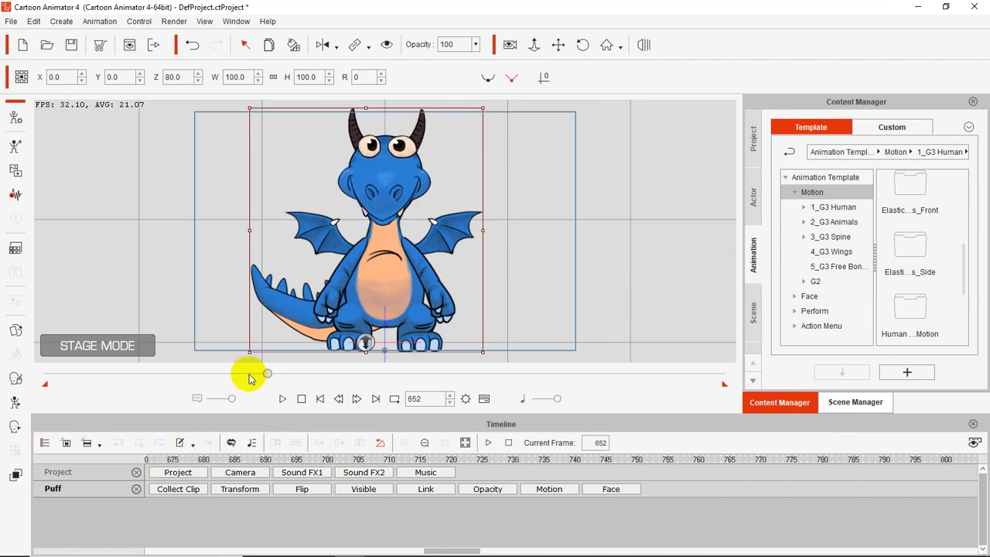
drag(264, 376, 45, 376)
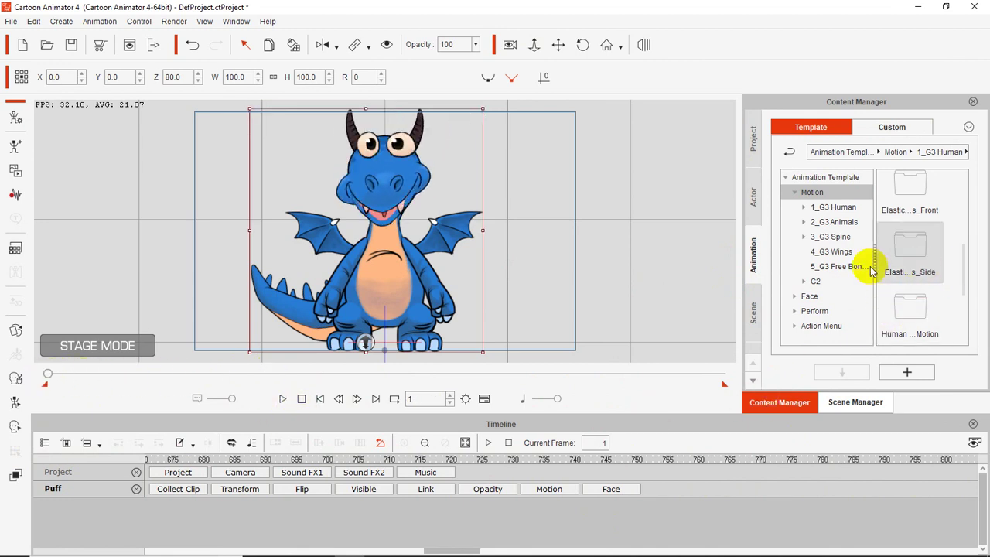
Step: Look through the Horse Perform motions in the 2_G3 Animals library
click(838, 225)
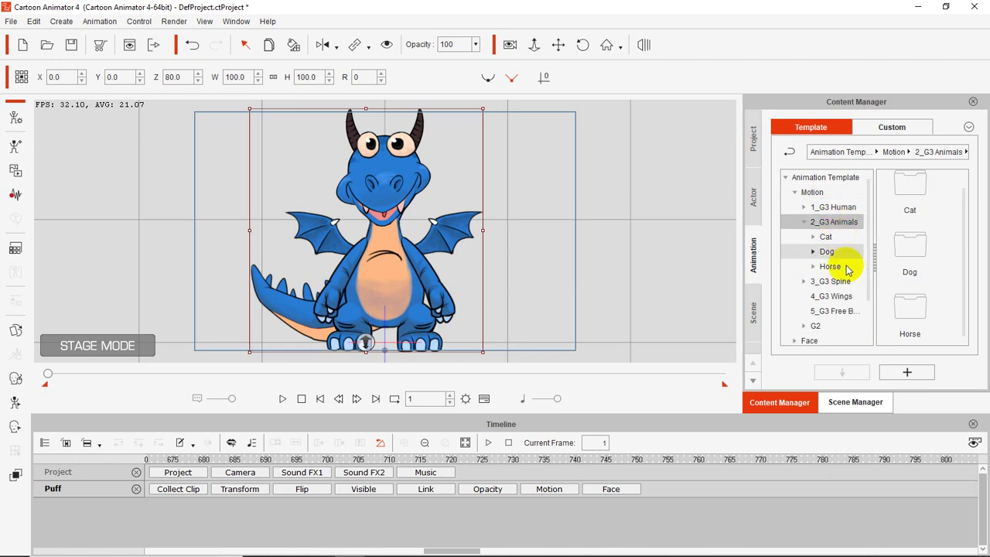
double_click(908, 310)
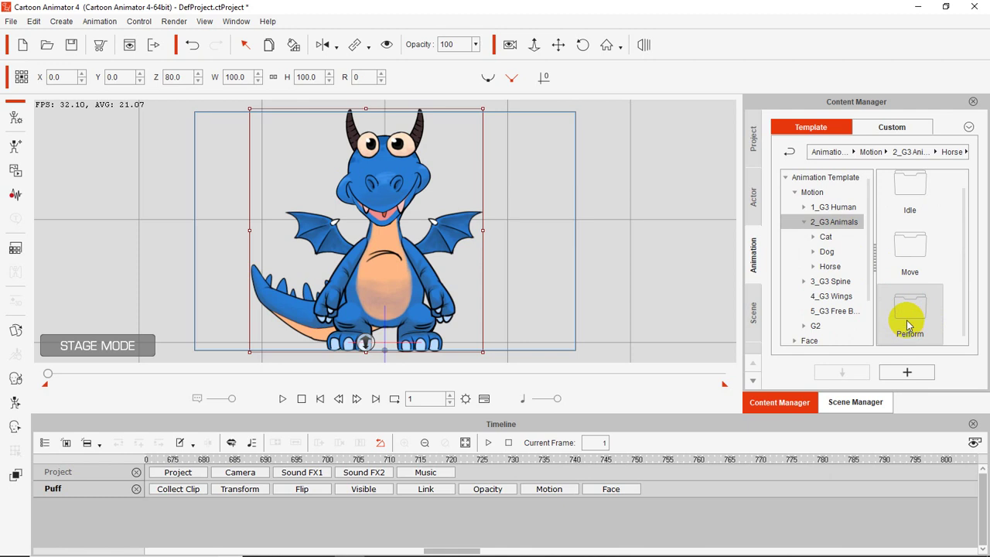
double_click(910, 313)
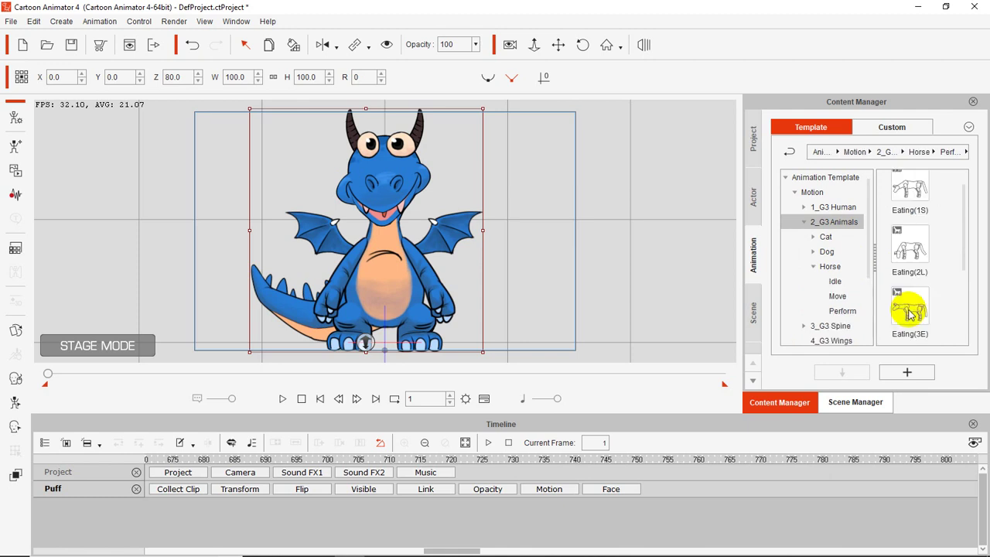
Step: Apply the Complain motion from the first Turner's Front folder under 1_G3 Human to Puff, and pause its playback at frame 157
click(844, 208)
click(835, 222)
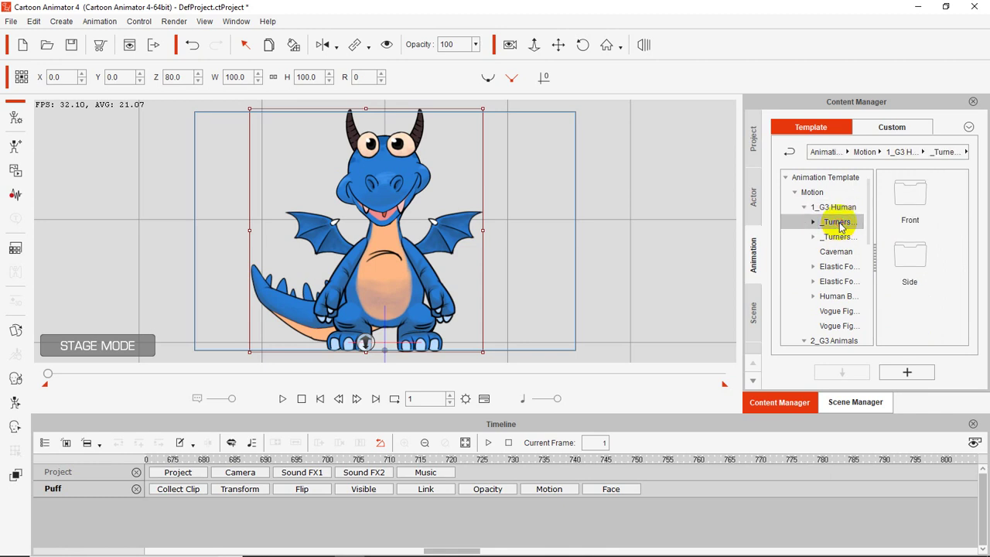
double_click(915, 211)
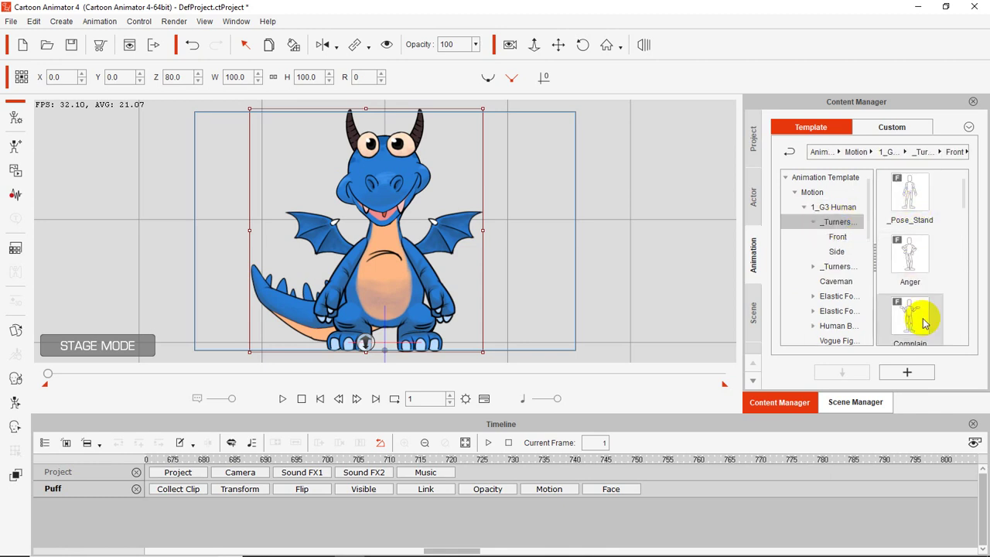
drag(908, 320, 374, 285)
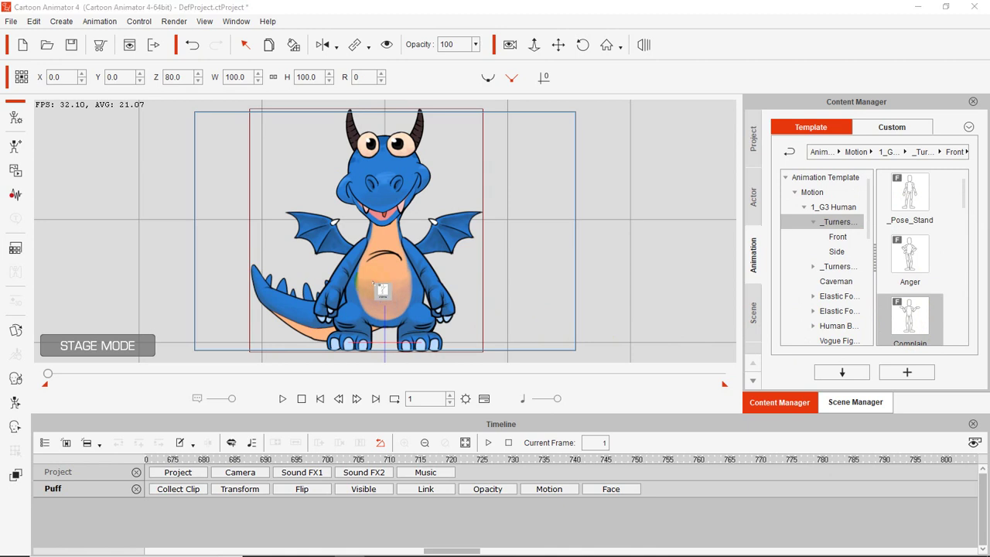
drag(374, 284, 373, 278)
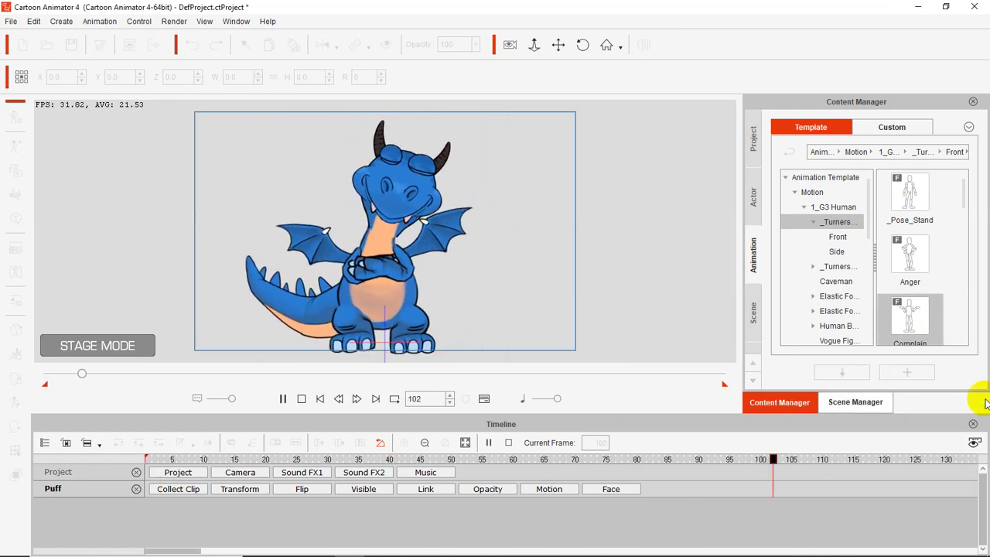
click(282, 399)
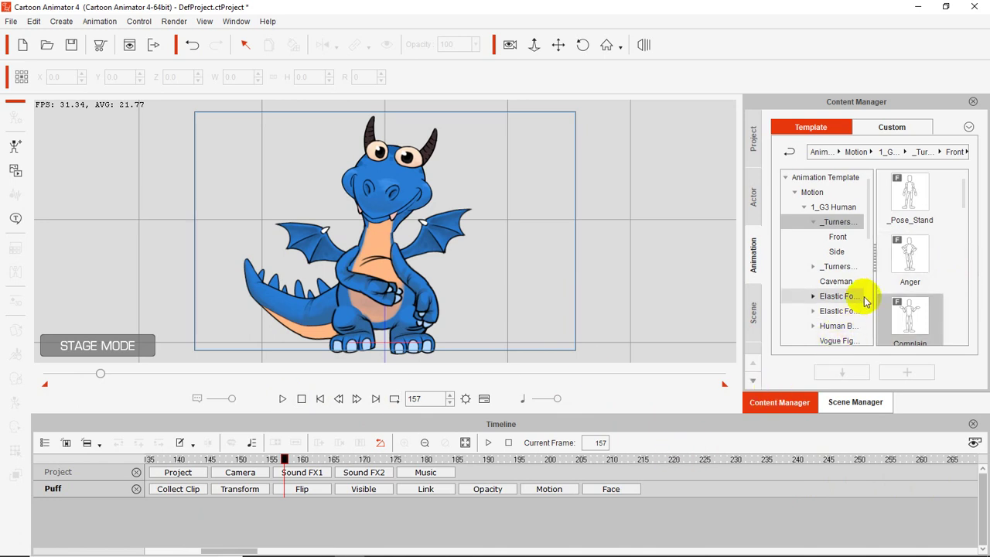
Step: Apply the Anger motion from the Front folder to Puff at frame 157 and play it to frame 259
drag(911, 263, 385, 272)
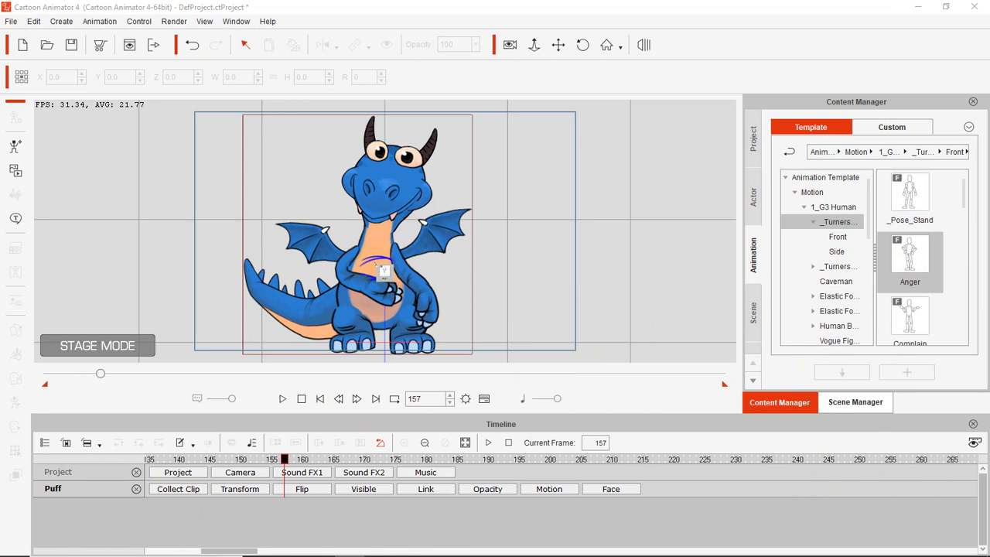
drag(383, 271, 375, 263)
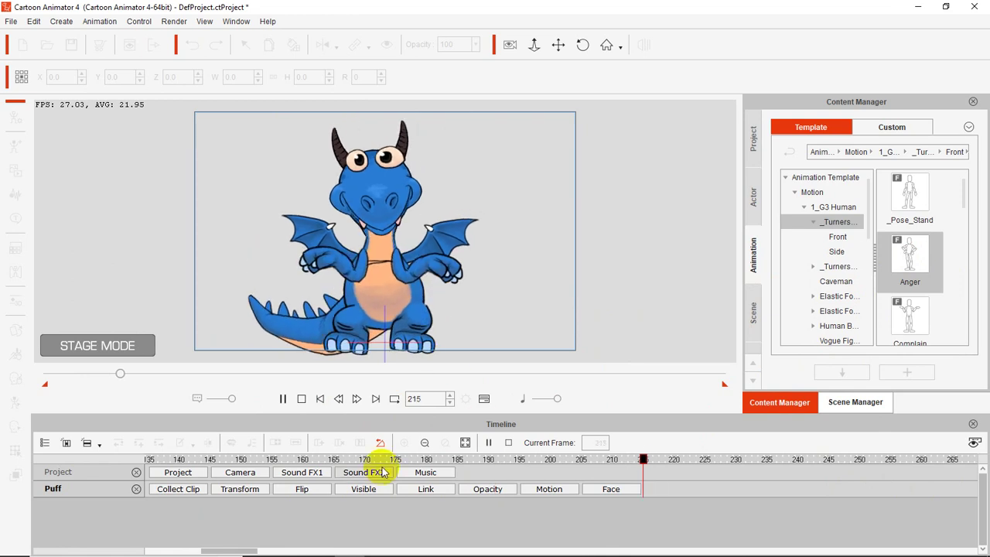
click(283, 400)
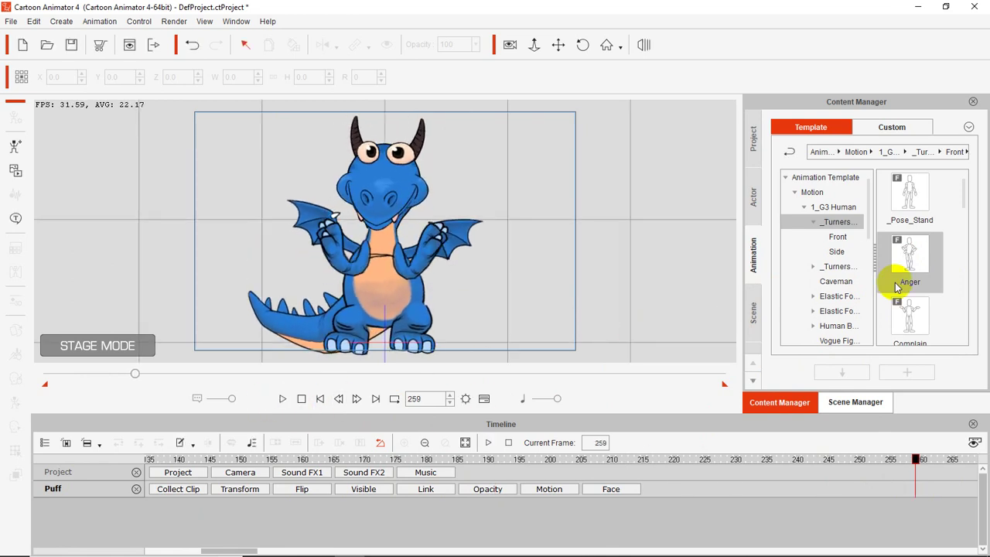
Step: Apply the Sad motion from the Front folder to Puff at frame 259 and play it to frame 449
scroll(940, 255, down, 3)
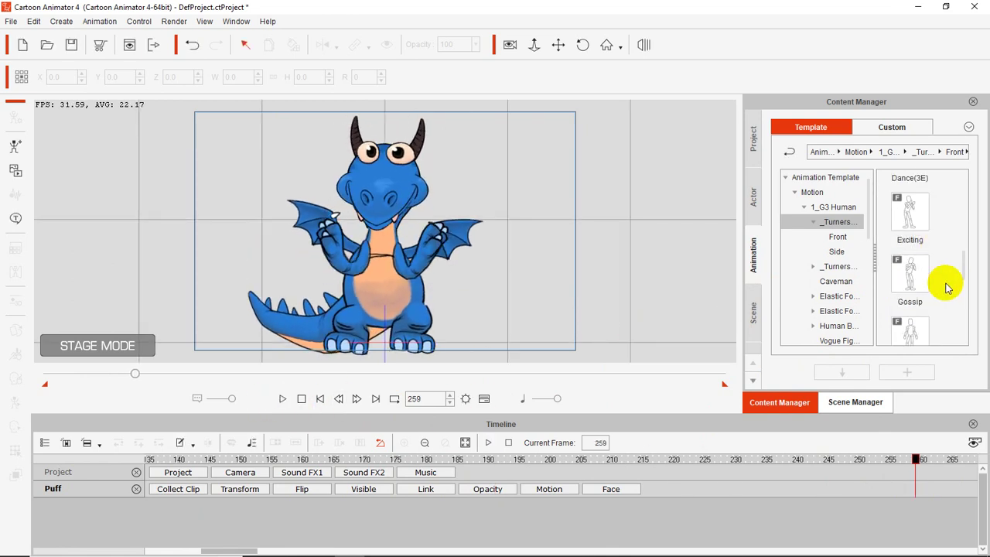
scroll(945, 291, down, 3)
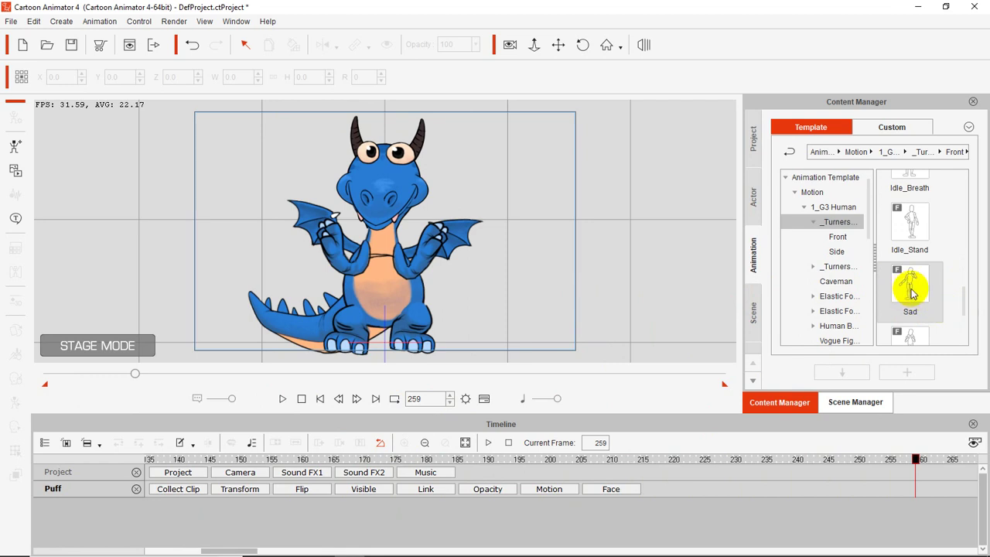
drag(911, 291, 364, 254)
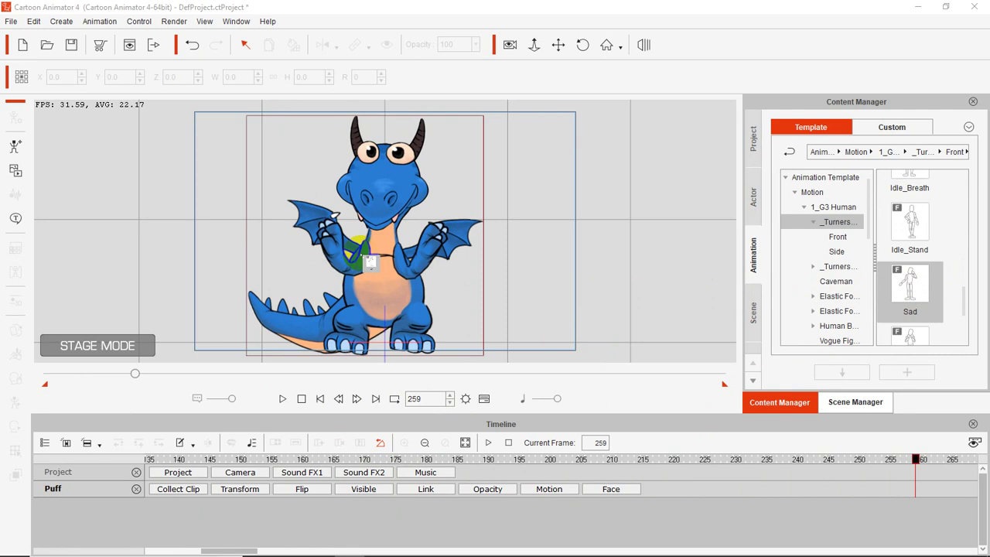
drag(361, 258, 361, 258)
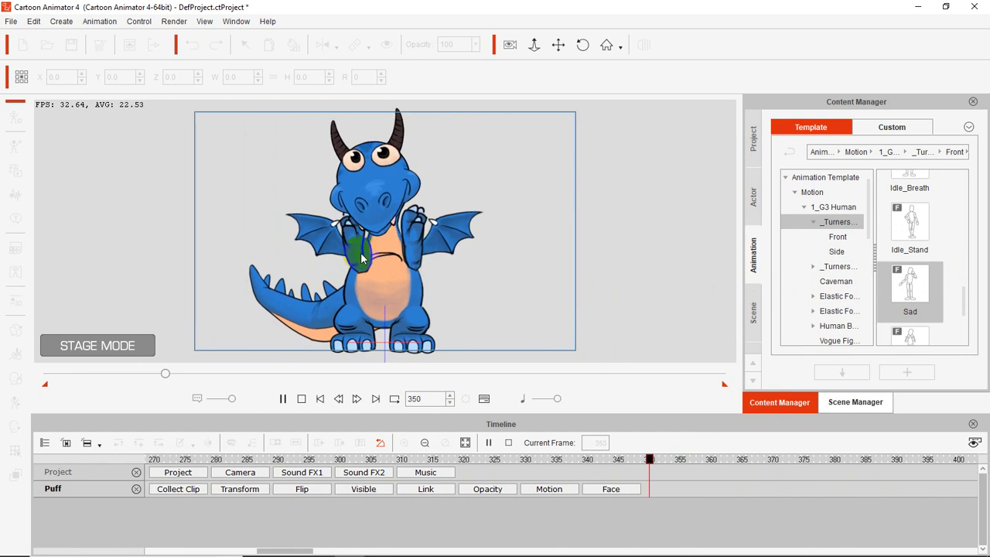
click(283, 400)
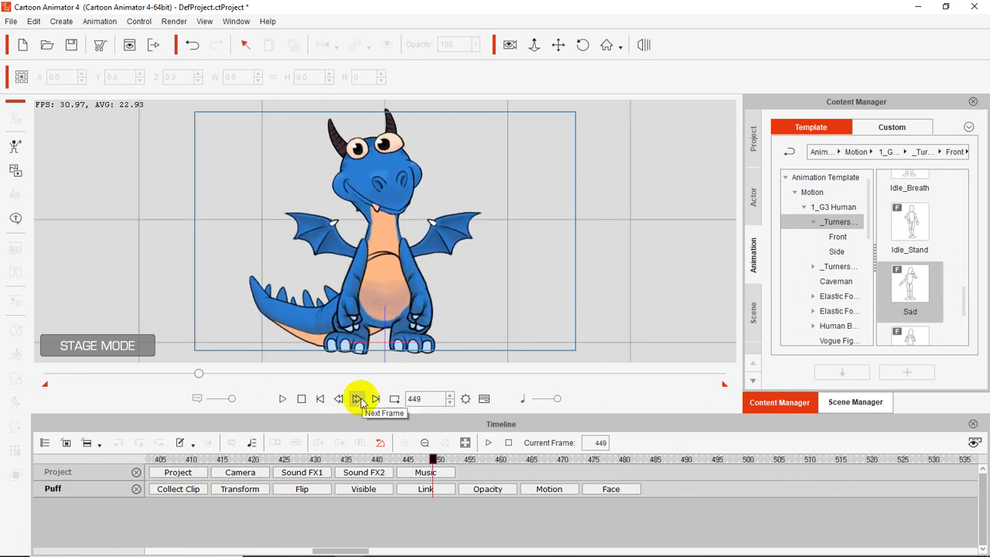
Step: Apply the Scared motion from the Front folder to Puff at frame 449 and play it to frame 624
drag(966, 304, 966, 327)
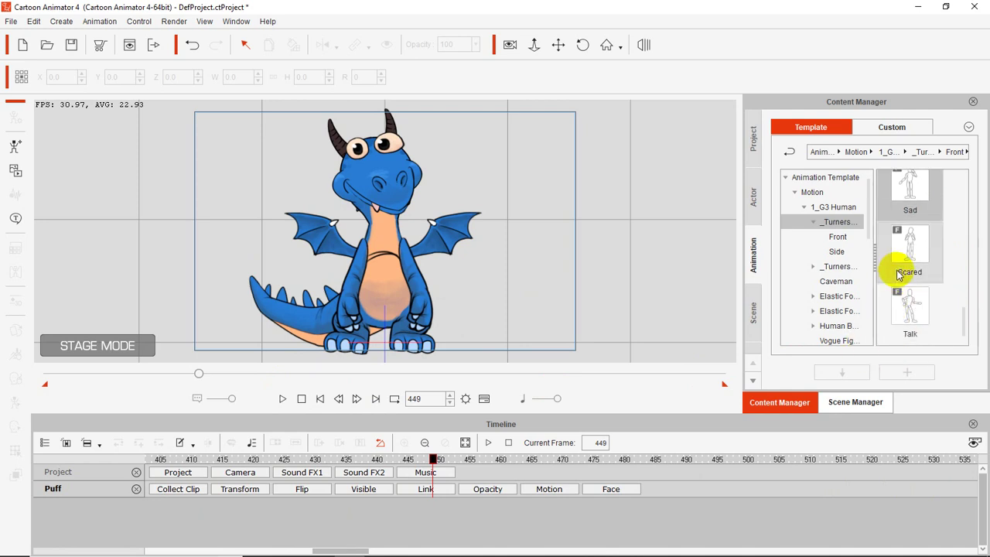
drag(906, 250, 355, 263)
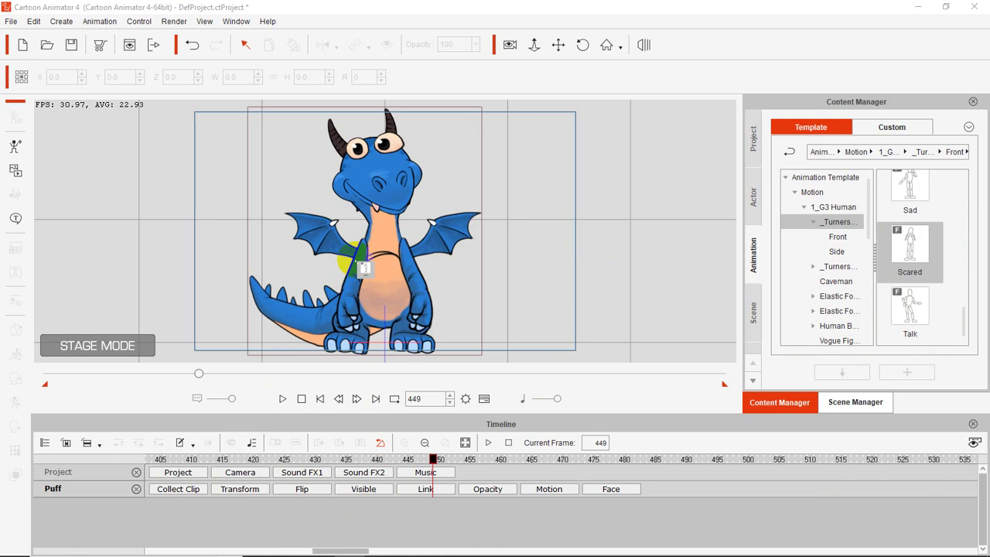
key(space)
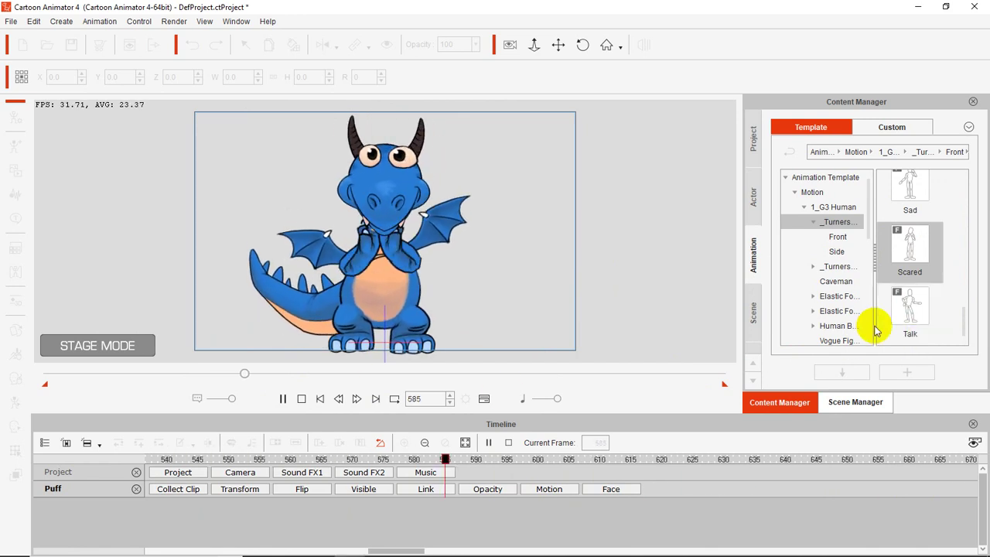
Step: Apply the Talk motion from the Front folder to Puff at frame 624 and play it to frame 787
drag(909, 314, 431, 283)
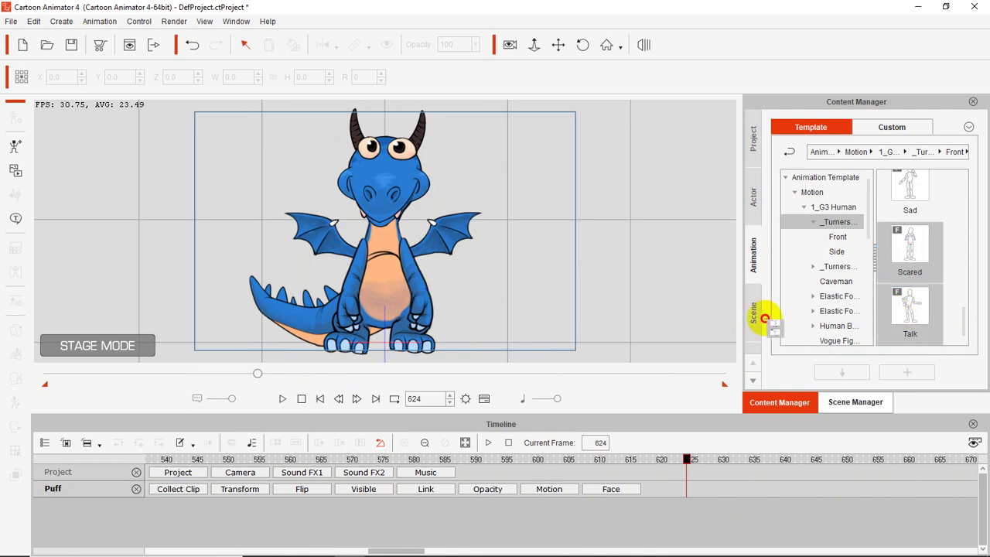
drag(892, 309, 376, 275)
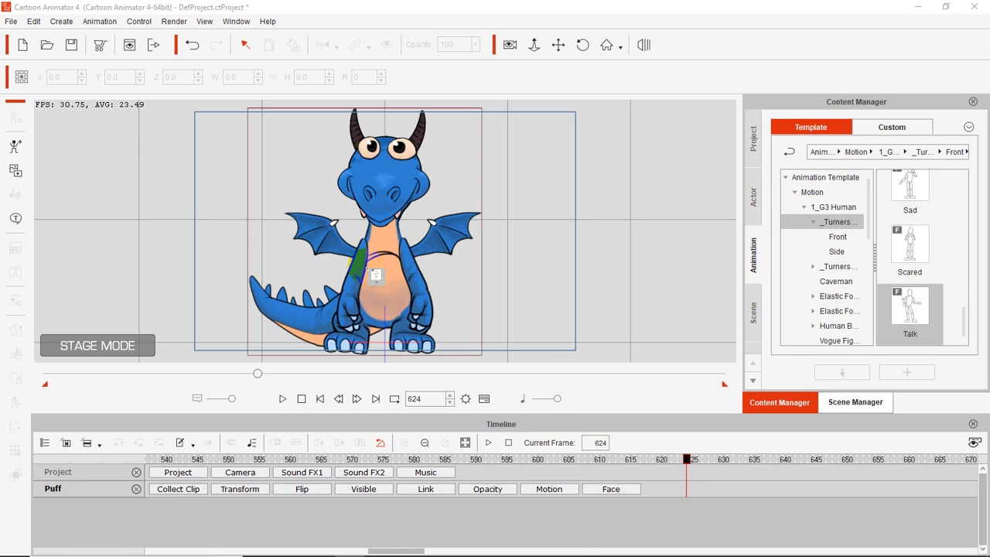
drag(376, 275, 366, 266)
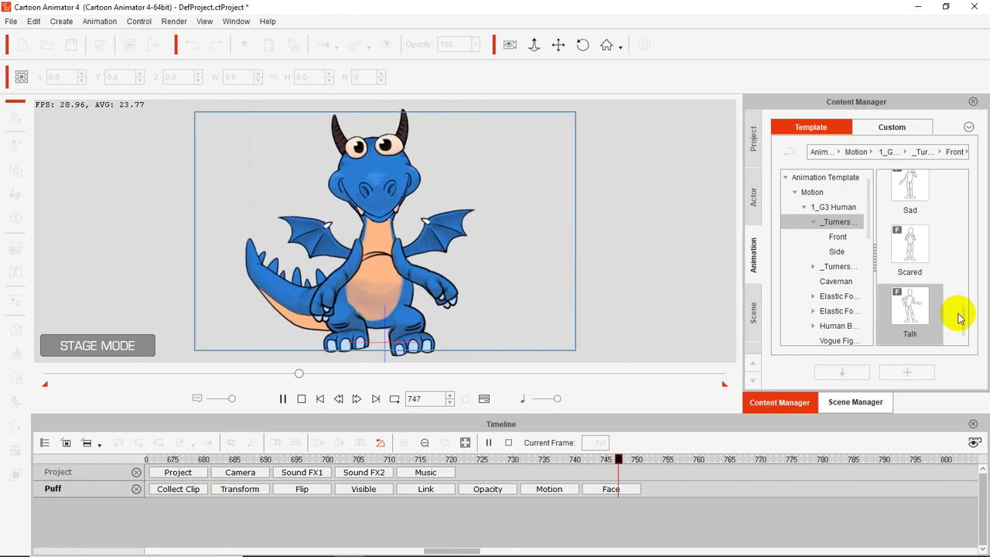
key(space)
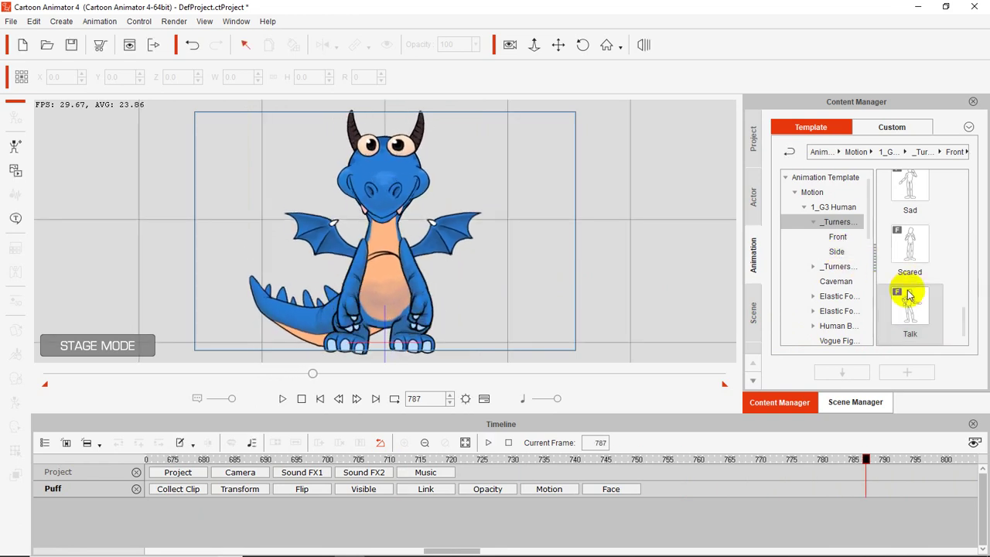
Step: Apply the _Pose_Fight motion from the first Turner's Side folder to Puff at frame 787
scroll(942, 312, up, 5)
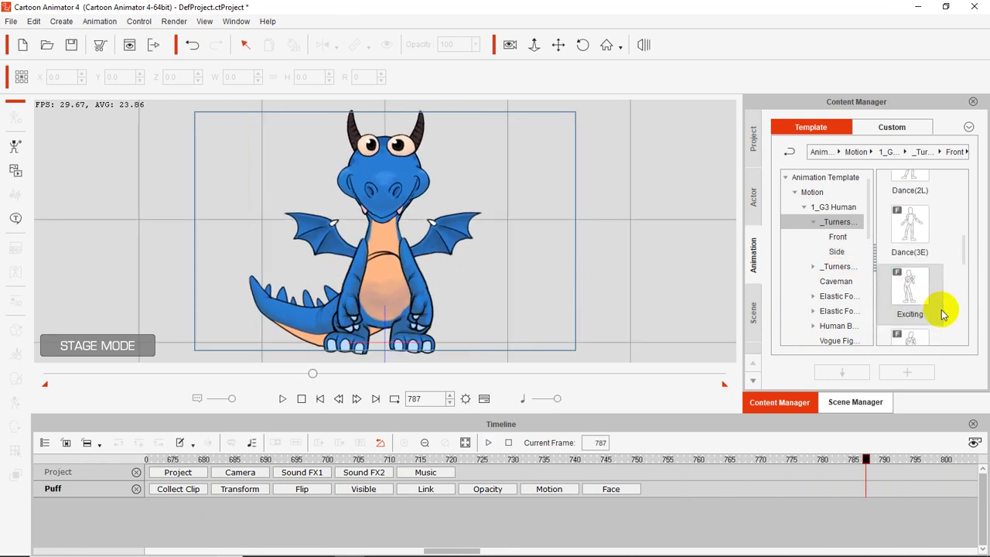
click(838, 252)
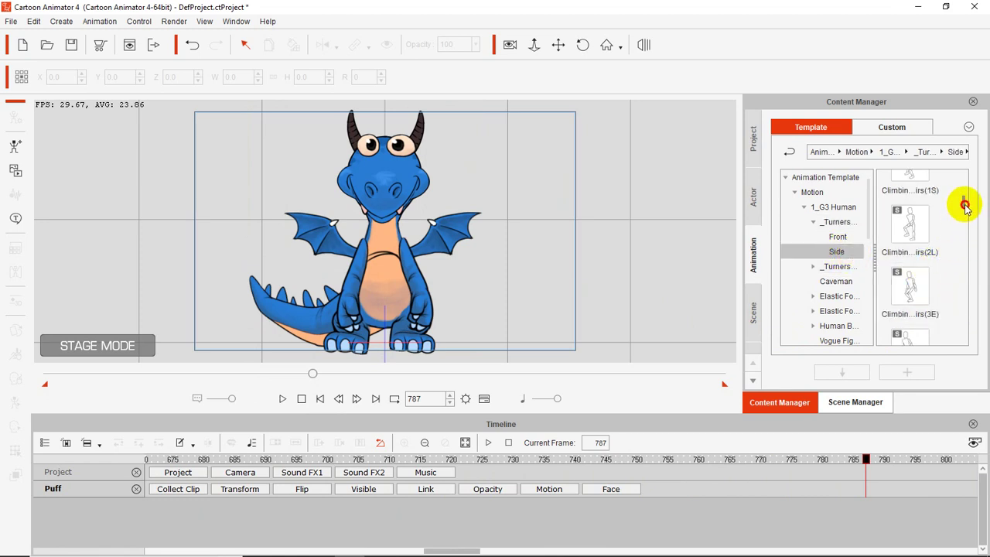
drag(966, 205, 966, 181)
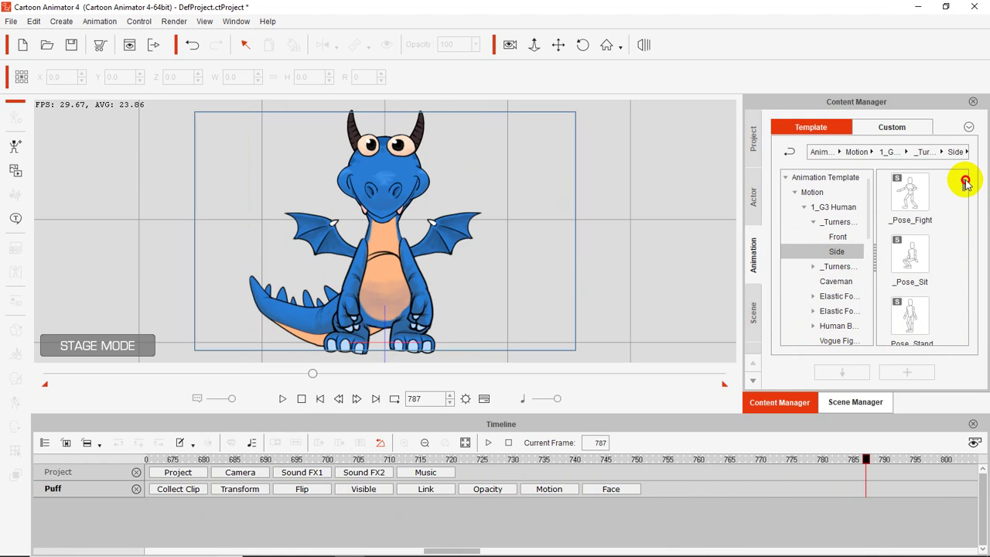
drag(915, 205, 359, 281)
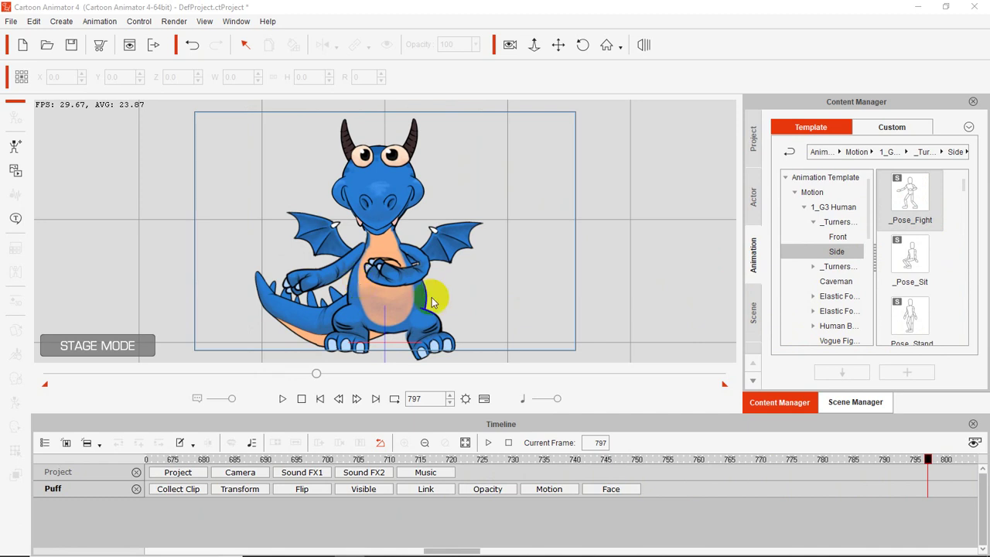
Step: Apply the Run Fast(2L) side motion to Puff at frame 797, followed by Run(1S) at frame 829
drag(963, 186, 968, 260)
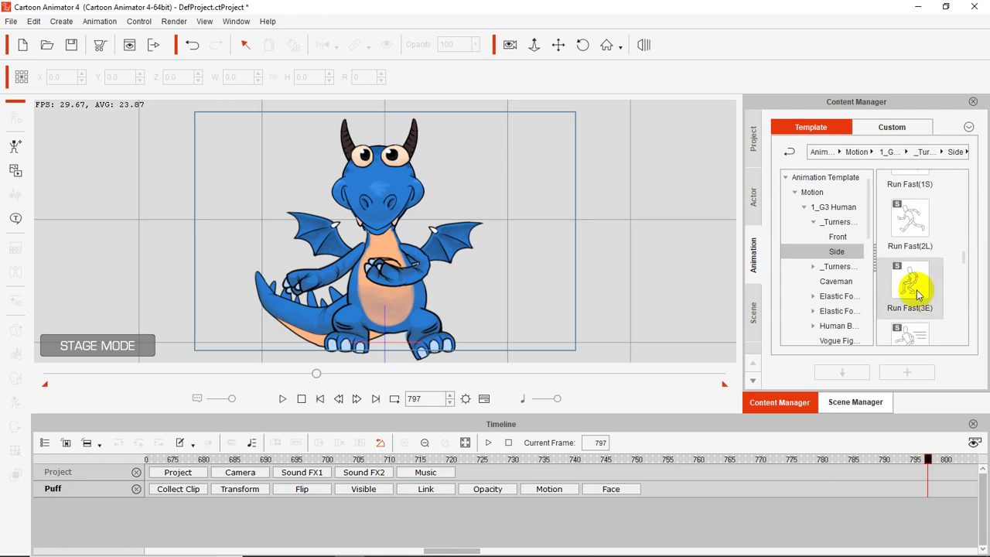
drag(908, 218, 351, 260)
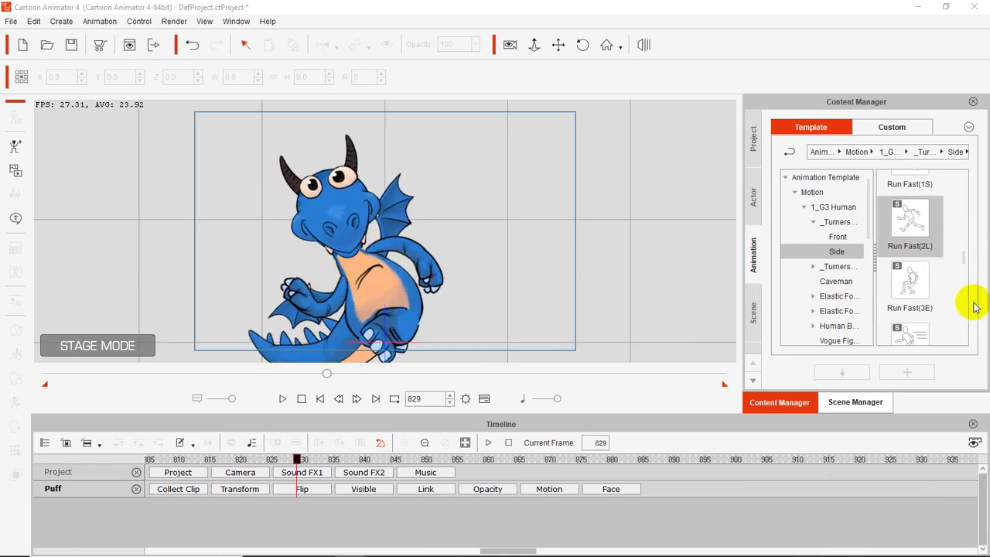
drag(965, 261, 967, 274)
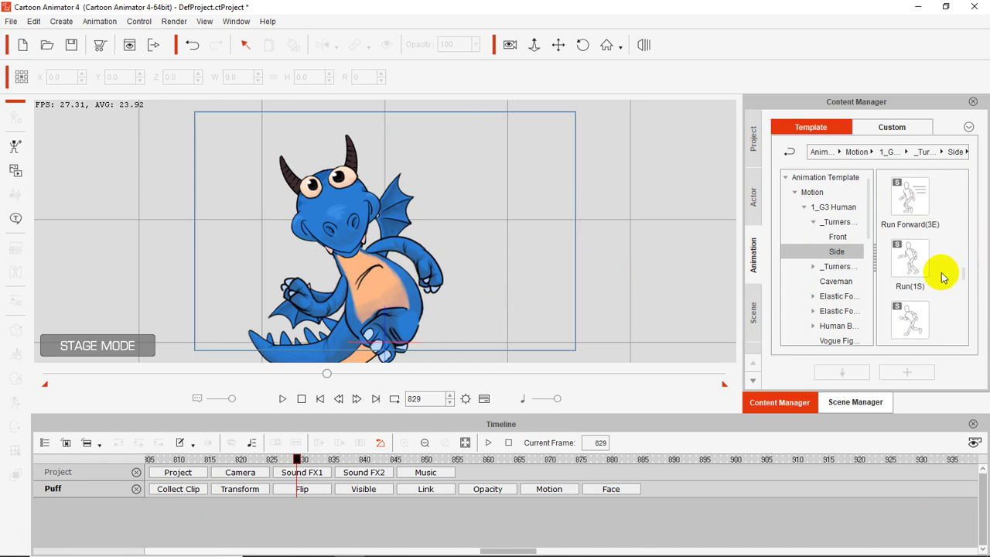
drag(907, 271, 352, 292)
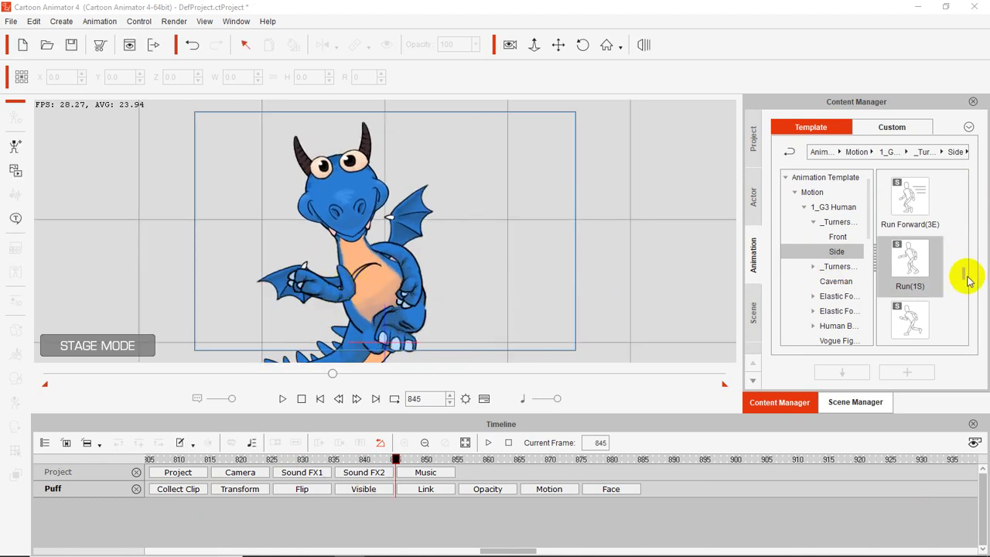
Step: Apply the Sit to Stand side motion to Puff at frame 845 and play it to frame 888
drag(967, 275, 969, 296)
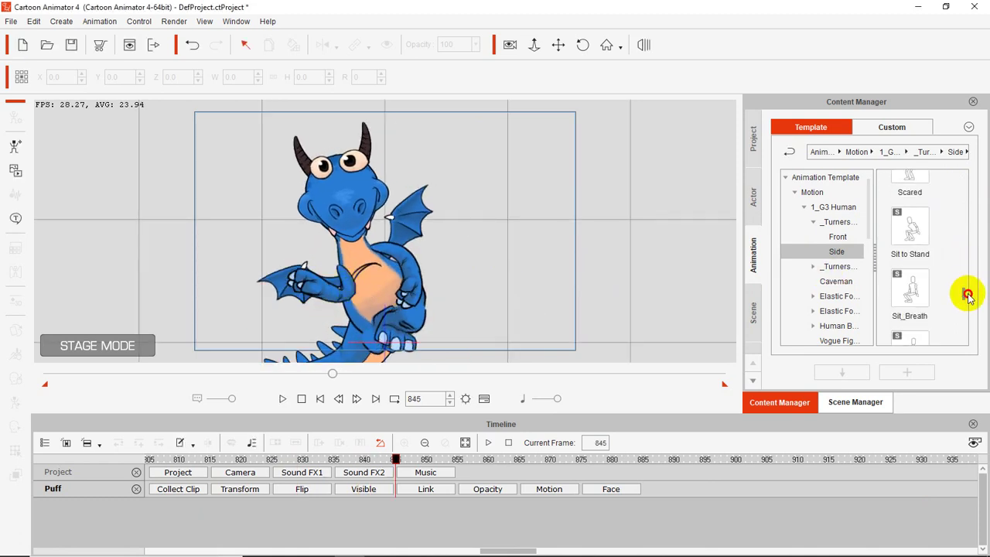
drag(914, 240, 383, 308)
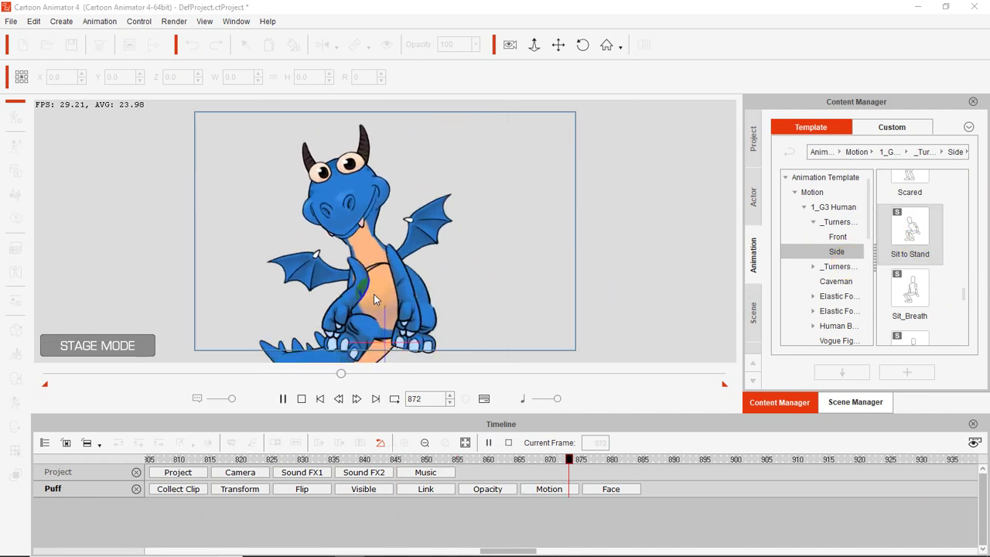
key(space)
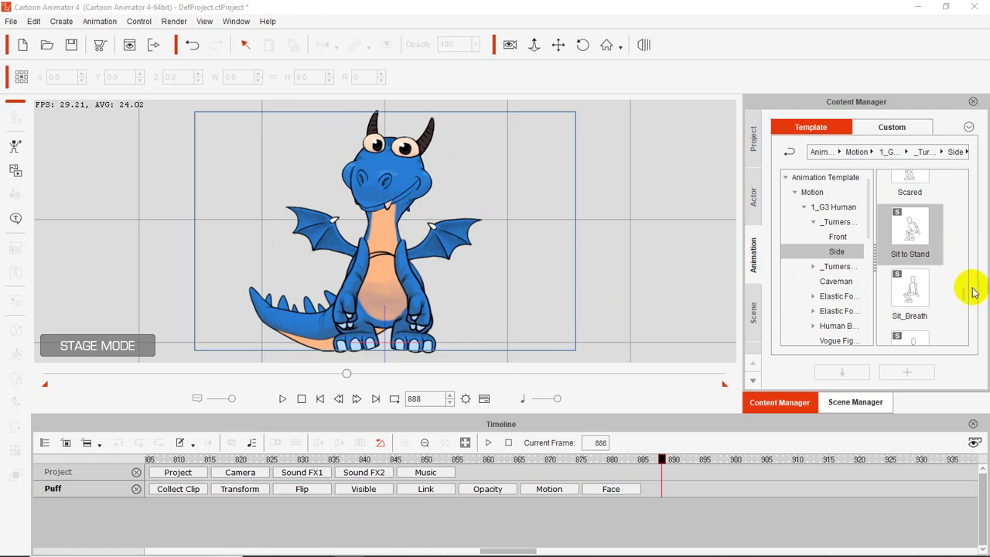
Step: Apply the Sit_Breath side motion to Puff at frame 888 and play it to frame 964
drag(916, 292, 381, 292)
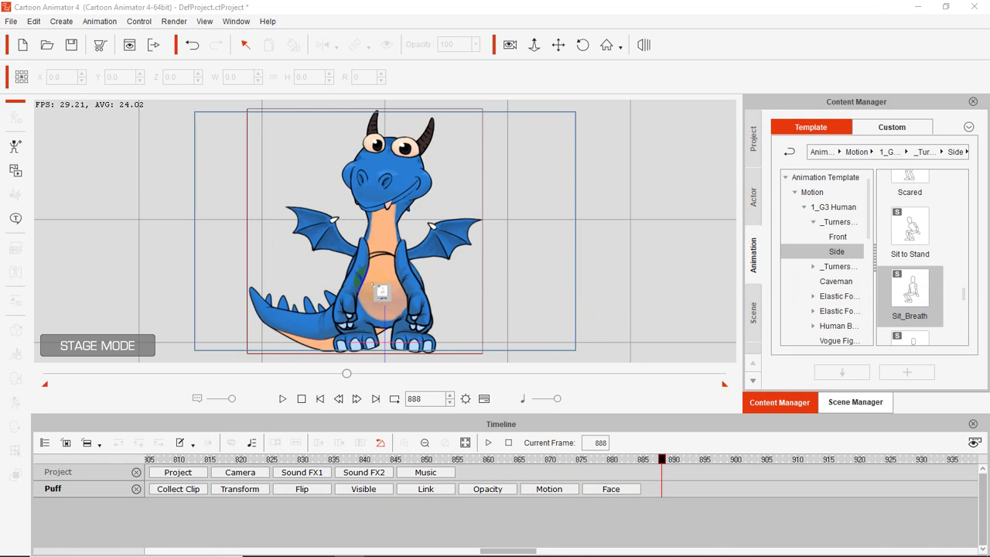
drag(381, 292, 381, 292)
key(space)
click(901, 284)
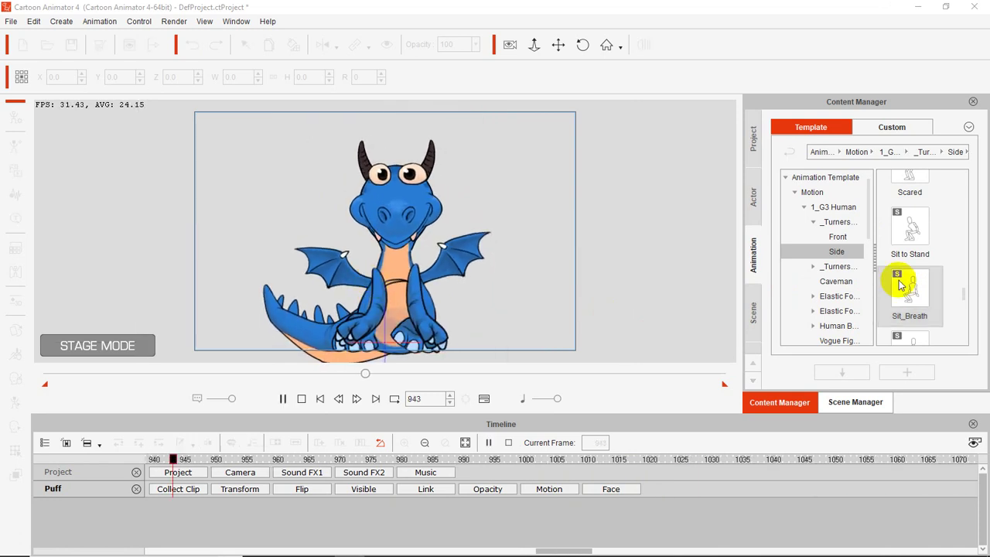
key(space)
Step: Apply the Walk(2L) side motion to Puff at frame 964 and play it to frame 1036
click(963, 316)
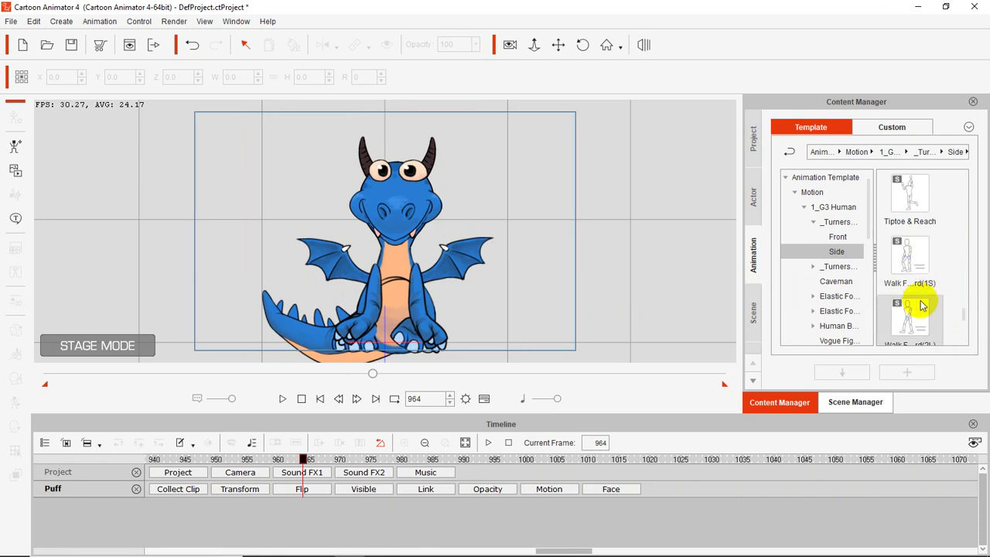
scroll(917, 278, down, 1)
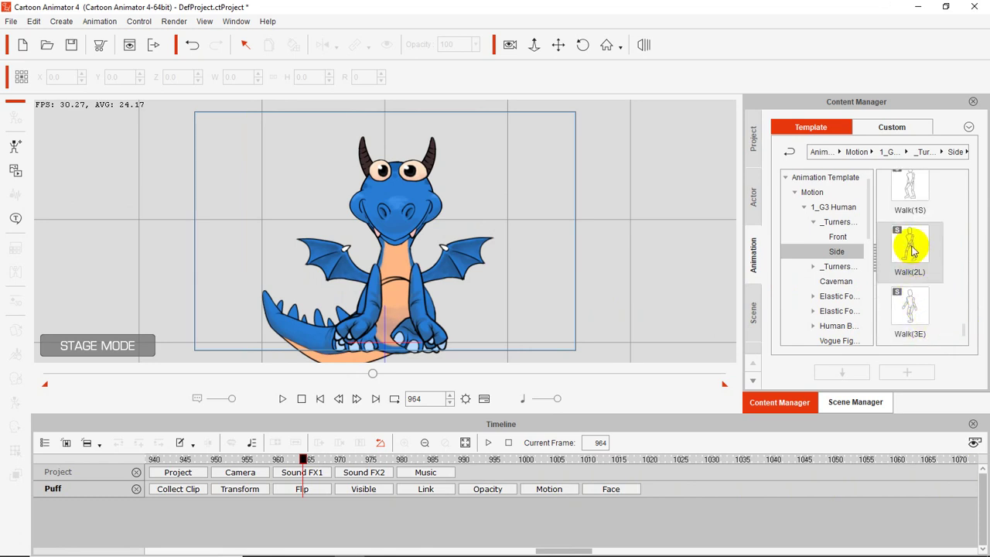
drag(911, 248, 381, 273)
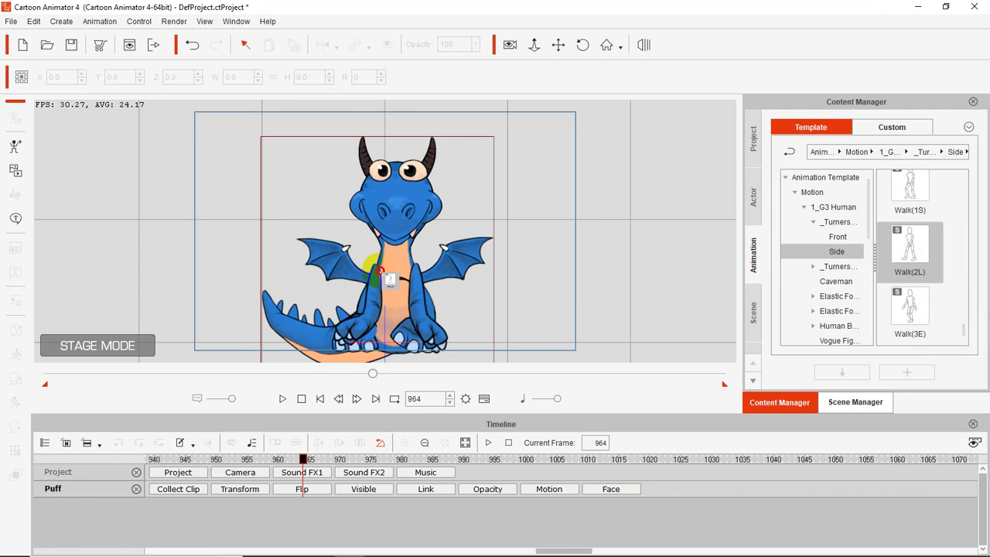
drag(389, 280, 380, 229)
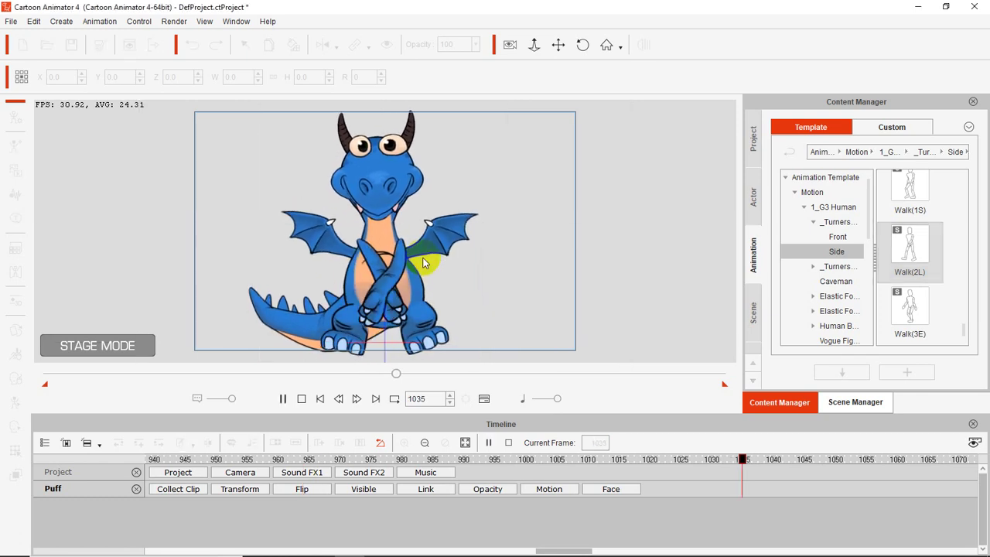
click(438, 265)
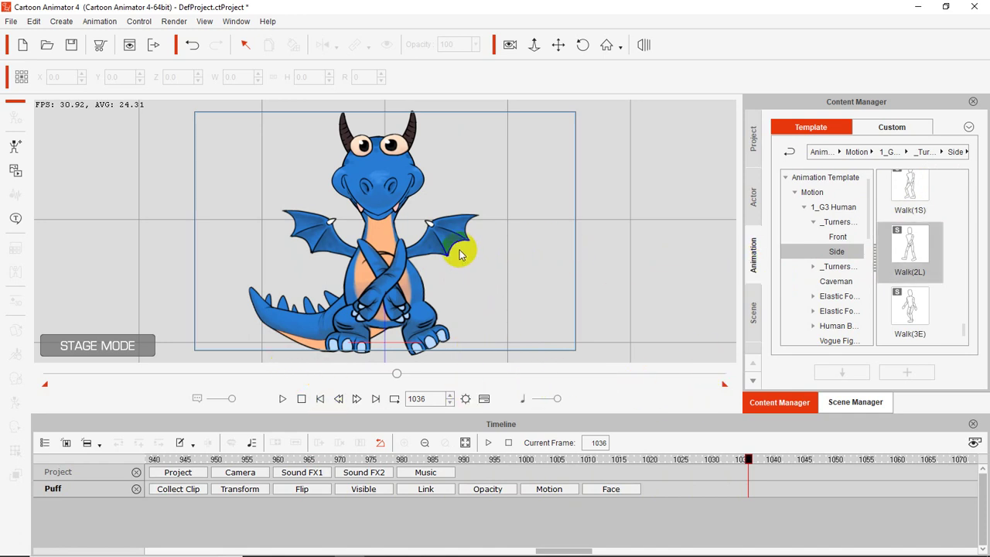
scroll(459, 258, down, 3)
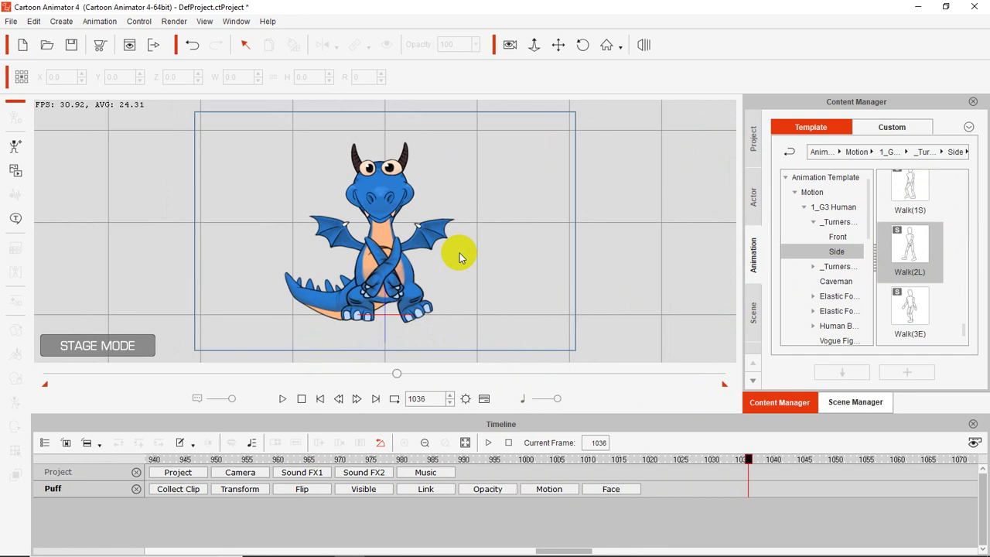
scroll(461, 257, up, 3)
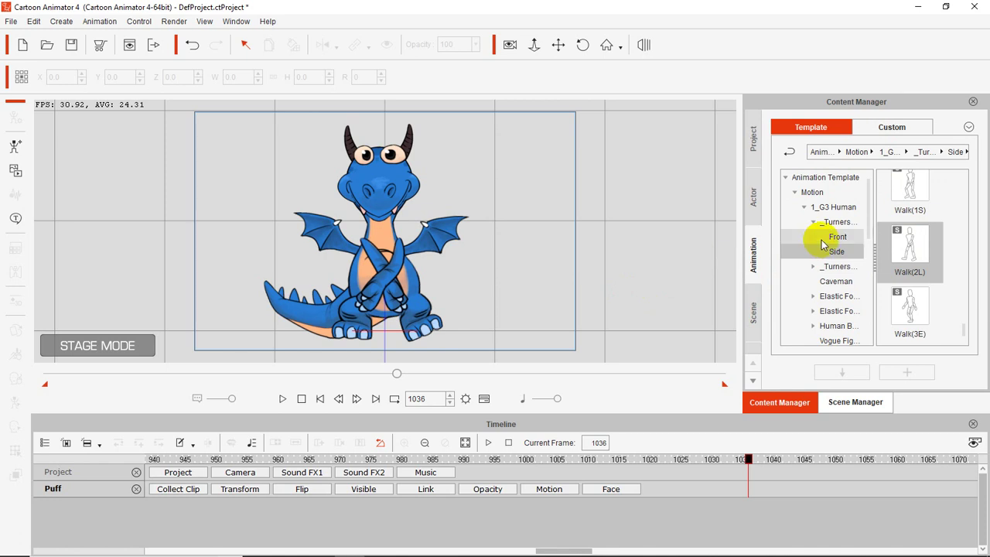
Step: Look through the Caveman motion templates and the G3 Animals motion categories
click(836, 283)
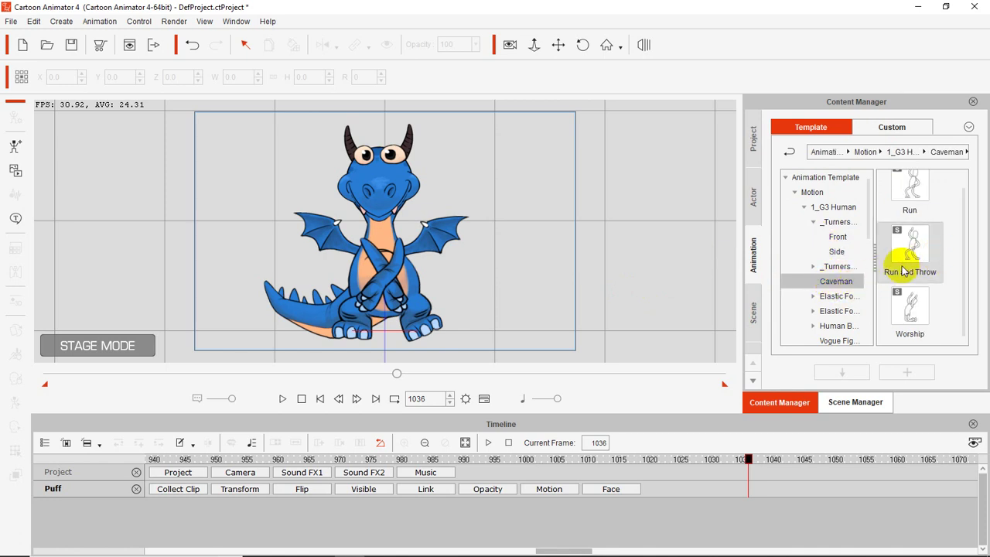
scroll(846, 271, down, 3)
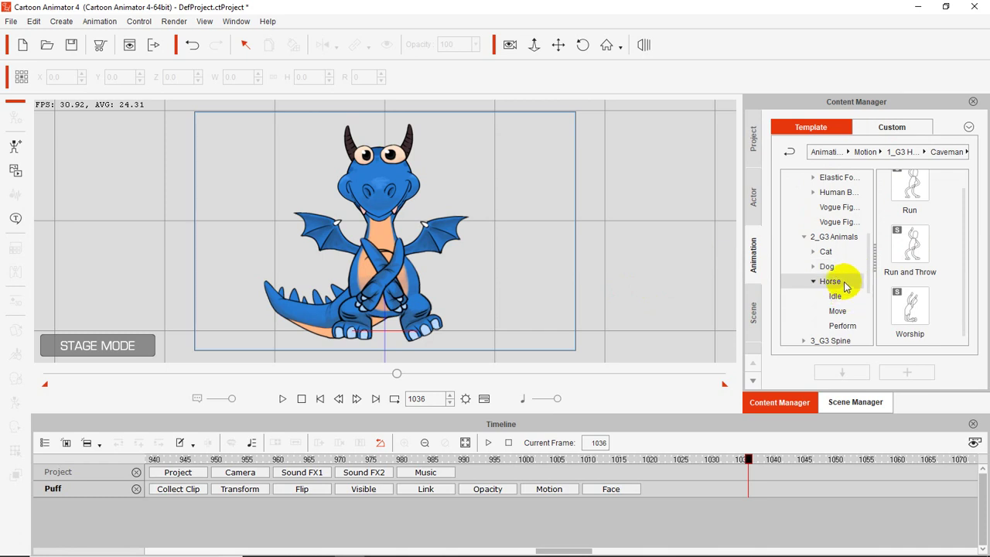
Step: Examine the available scene templates, covering the ready-made Scene set and the Image Layer lighting effects
click(755, 313)
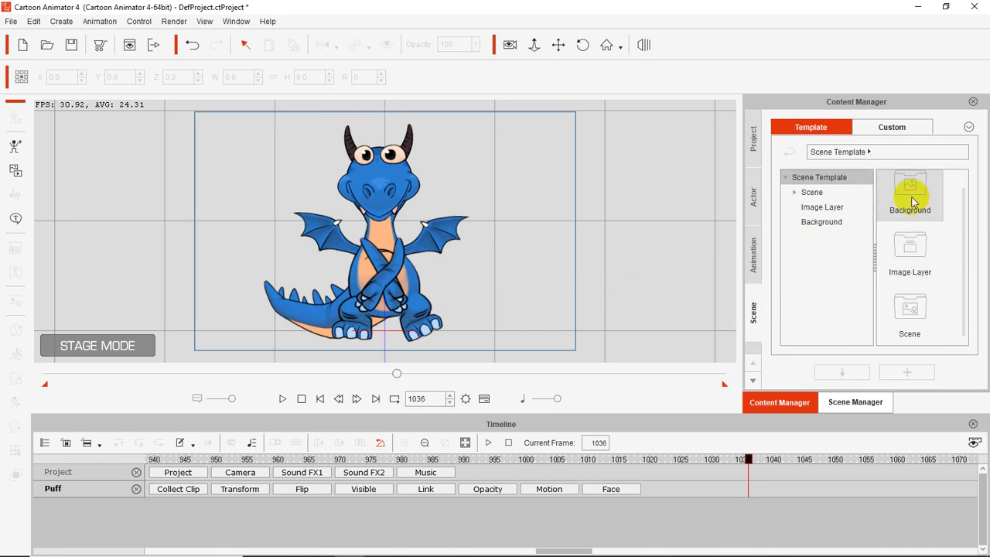
click(820, 193)
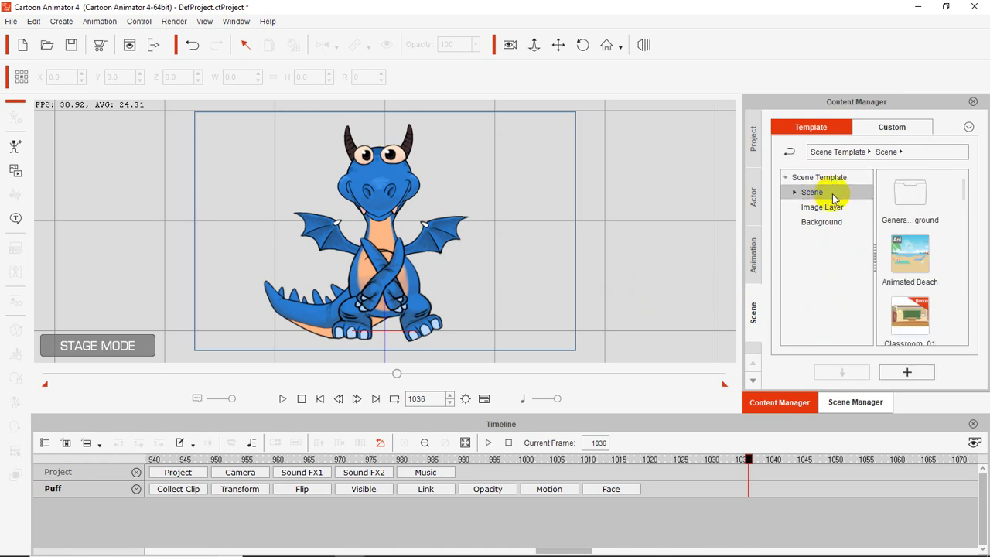
scroll(905, 287, down, 3)
scroll(918, 305, down, 3)
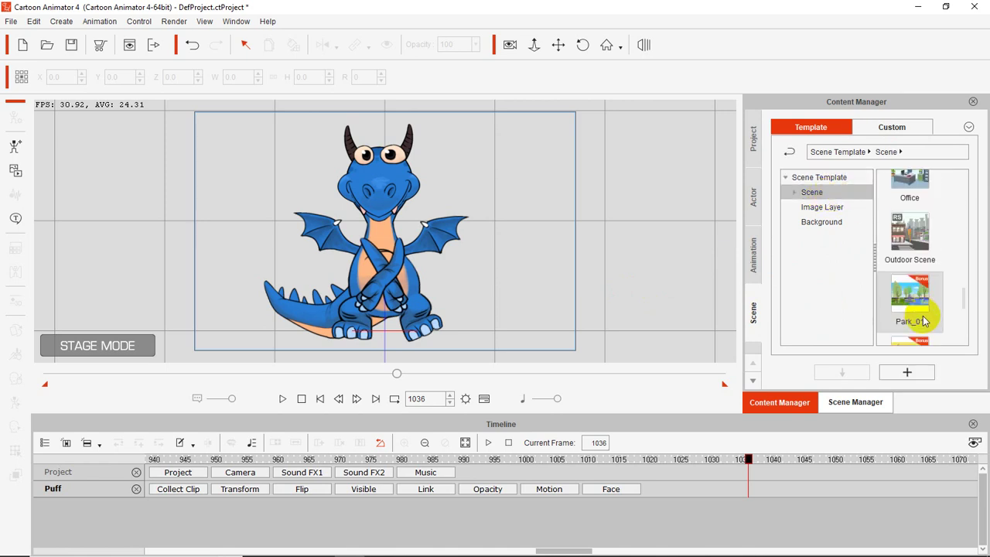
scroll(927, 306, down, 2)
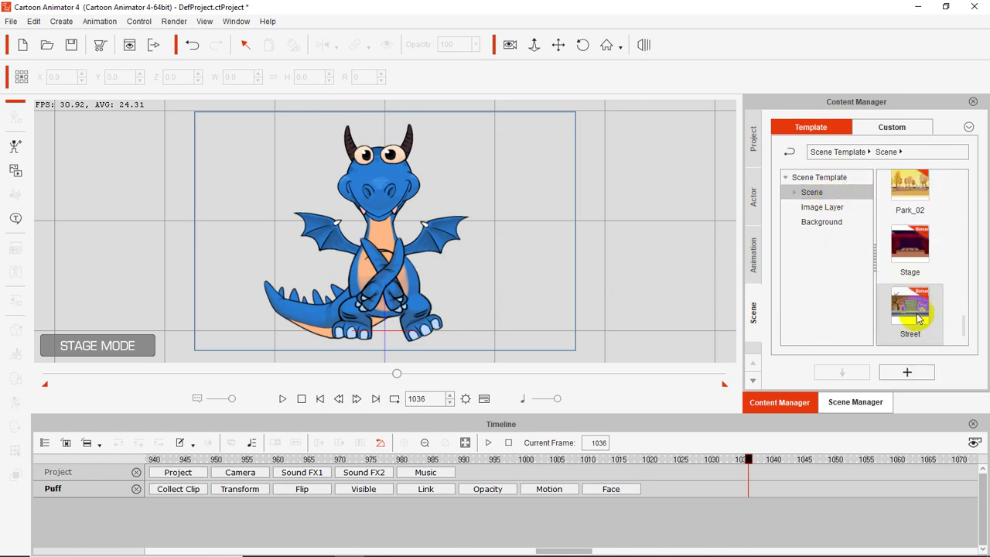
scroll(905, 302, up, 5)
click(822, 207)
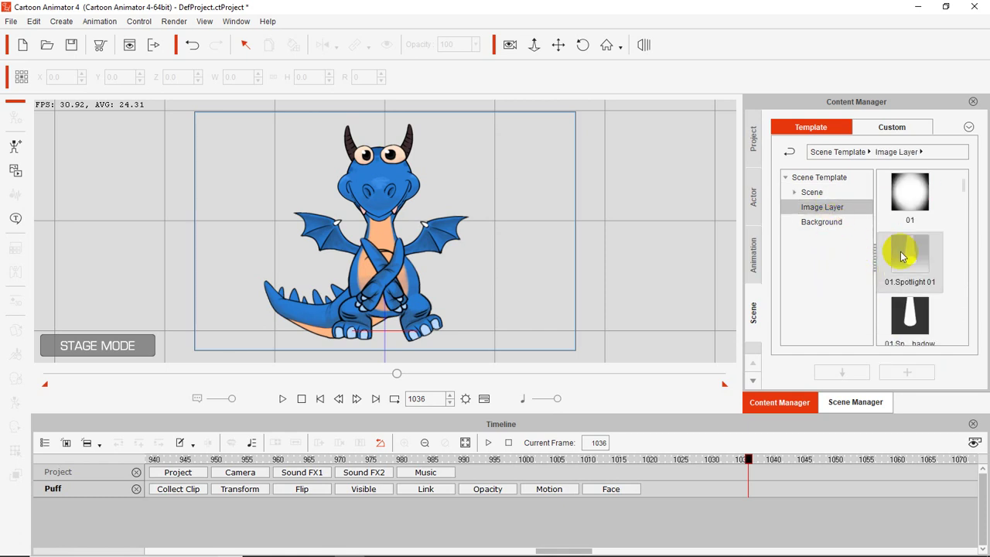
scroll(934, 279, down, 2)
scroll(933, 307, down, 5)
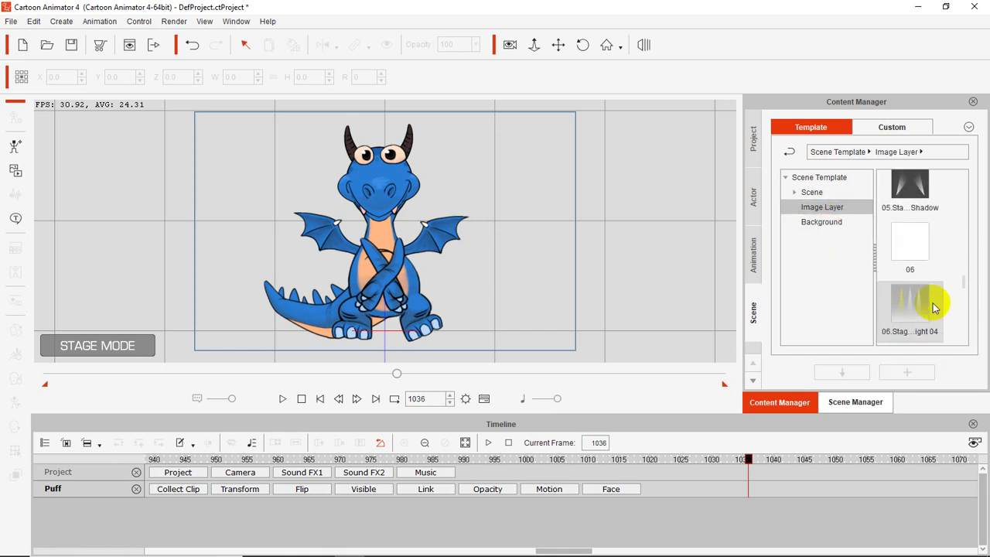
scroll(934, 308, down, 2)
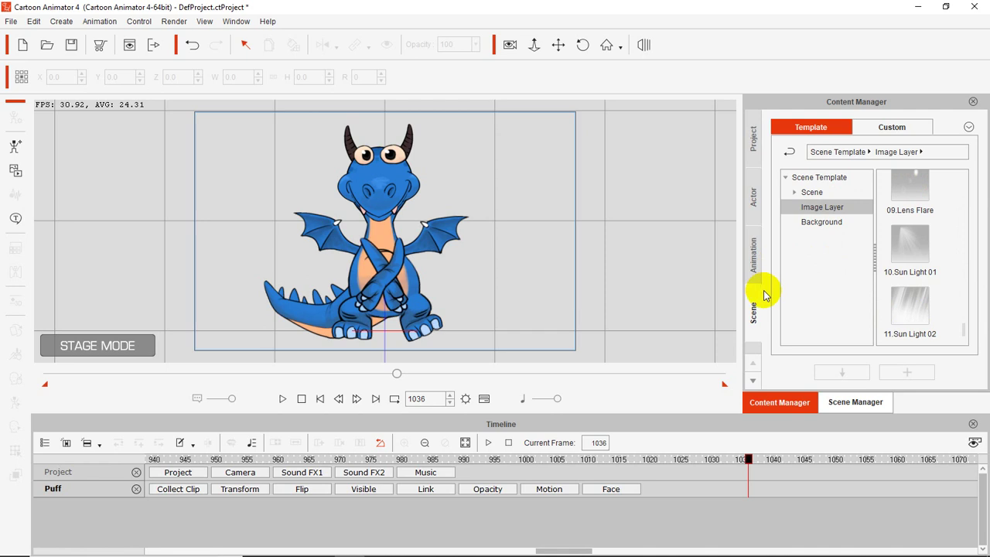